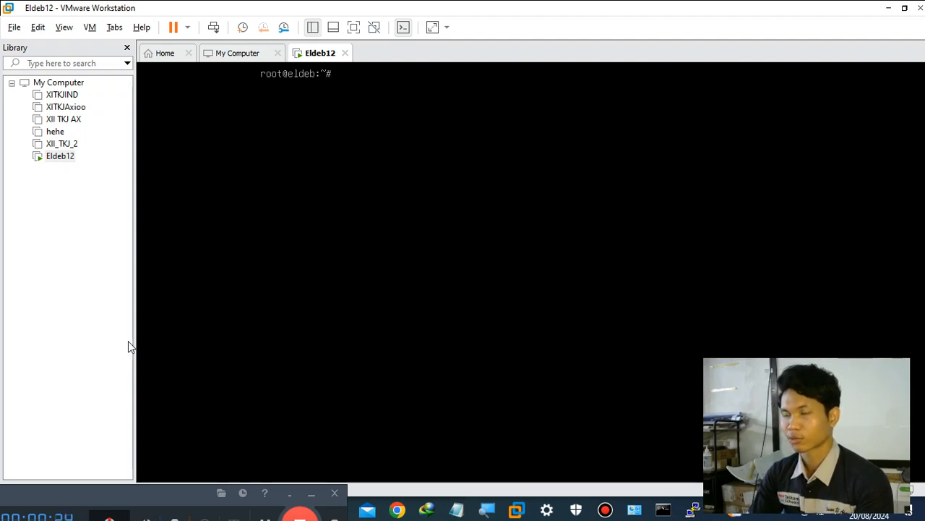
Refresh the Debian package lists with apt update in the Eldeb12 virtual machine.
left_click(397, 139)
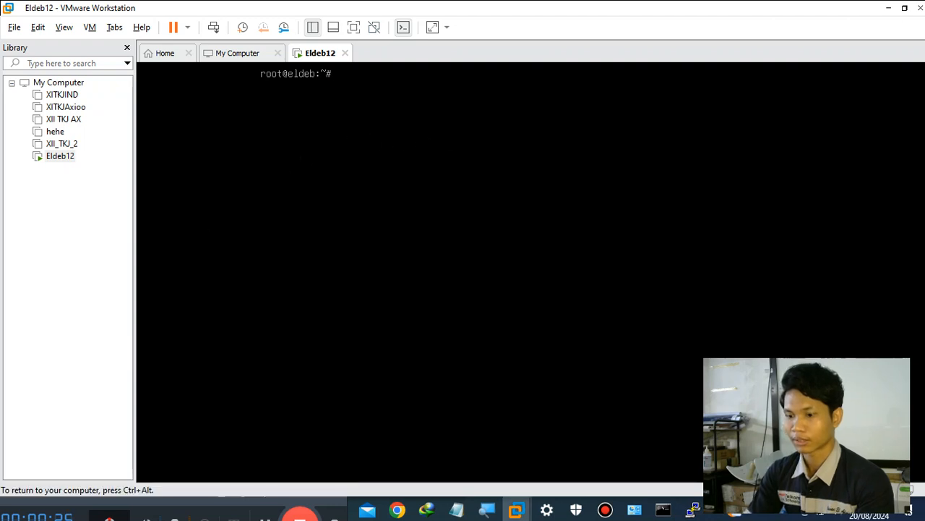
type("apt update")
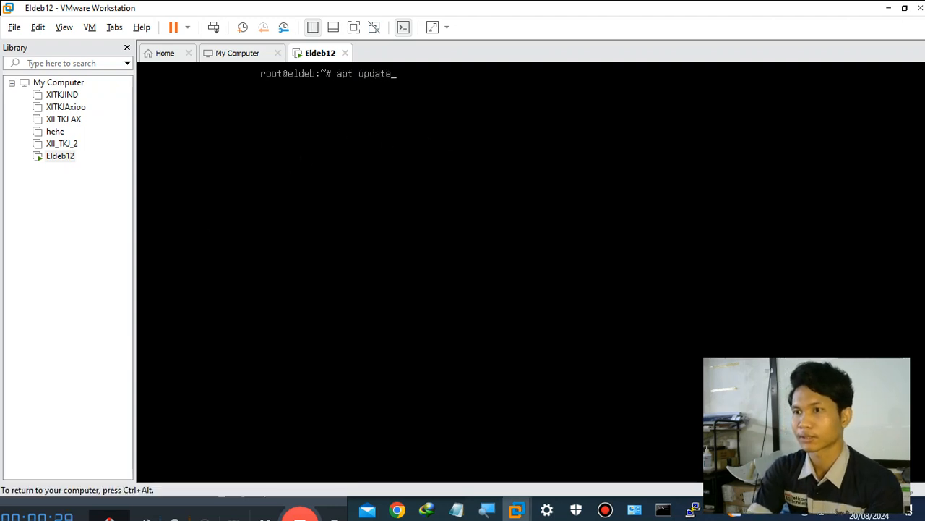
key("Return")
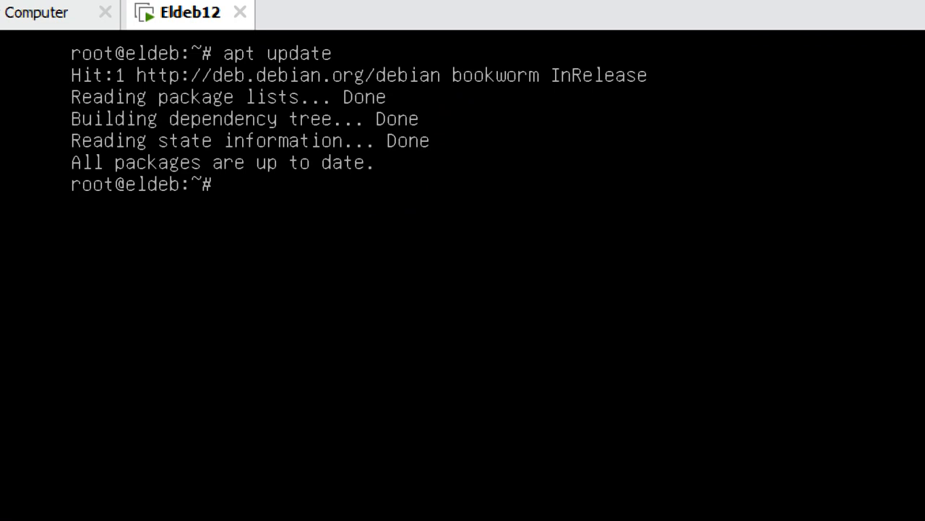
Install the isc-dhcp-server package with apt, using the -y option for automatic confirmation.
type("apt install i")
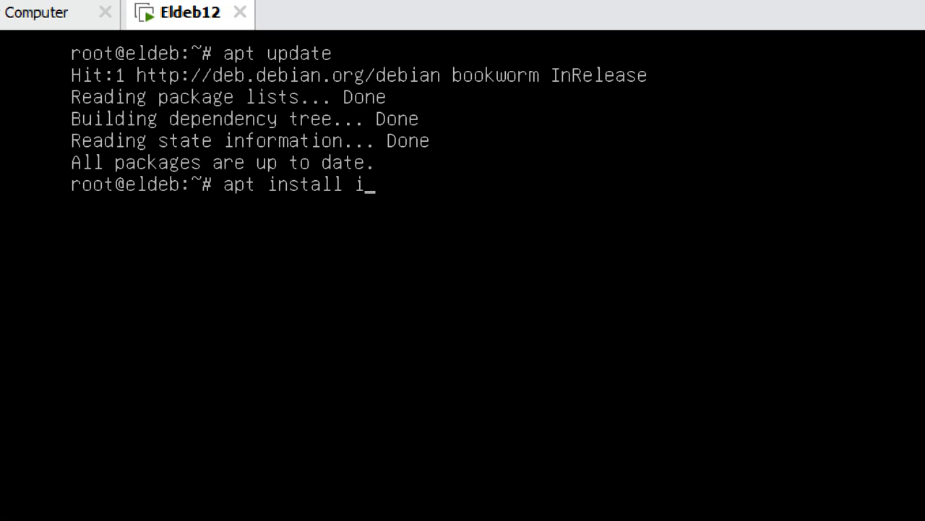
type("sc-dhcp-server -y")
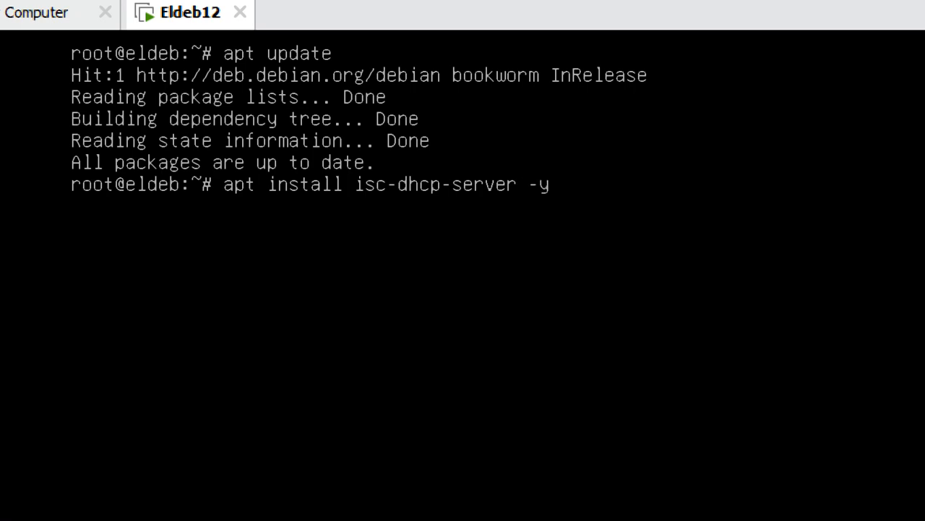
key("Return")
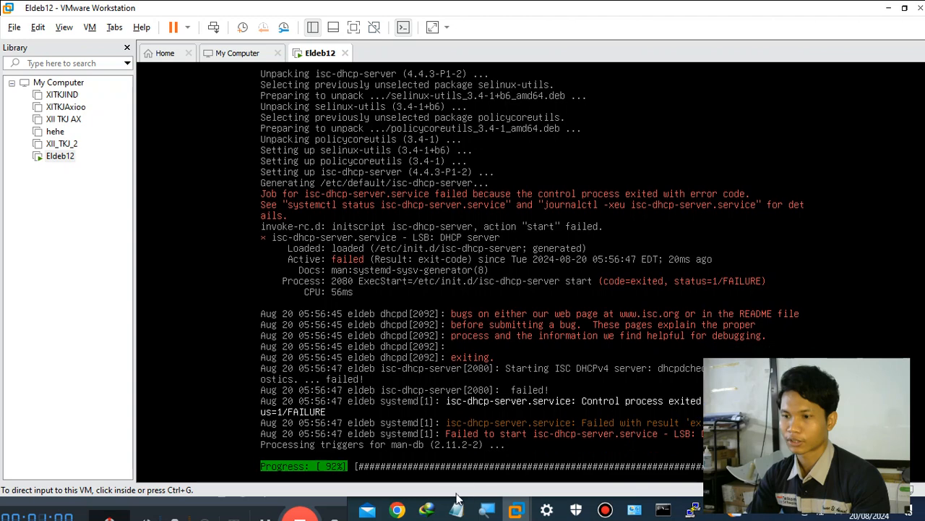
Switch to Notepad, replace the existing note with "DHCP = Dynamic Host Configuration Protocol" and highlight that line.
mouse_move(456, 509)
left_click(615, 461)
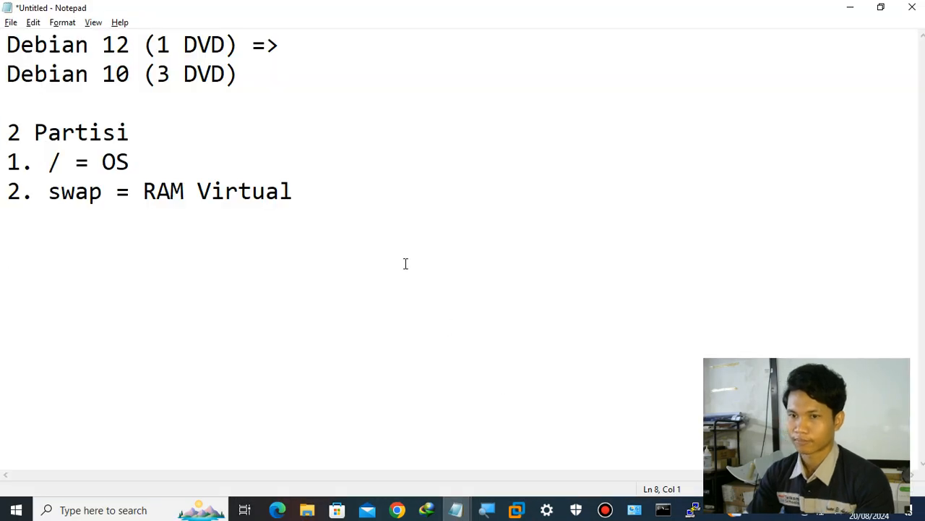
key("ctrl+a")
type("DHCP ")
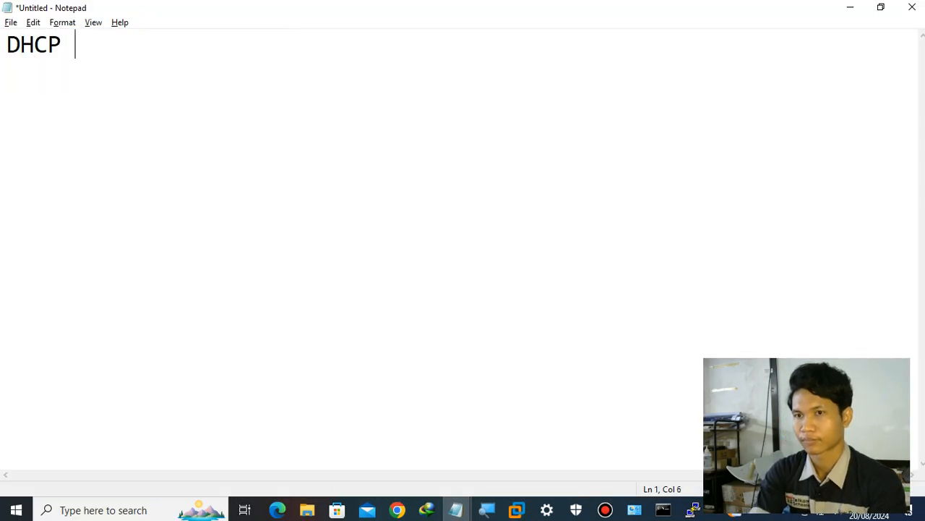
type("= Dy")
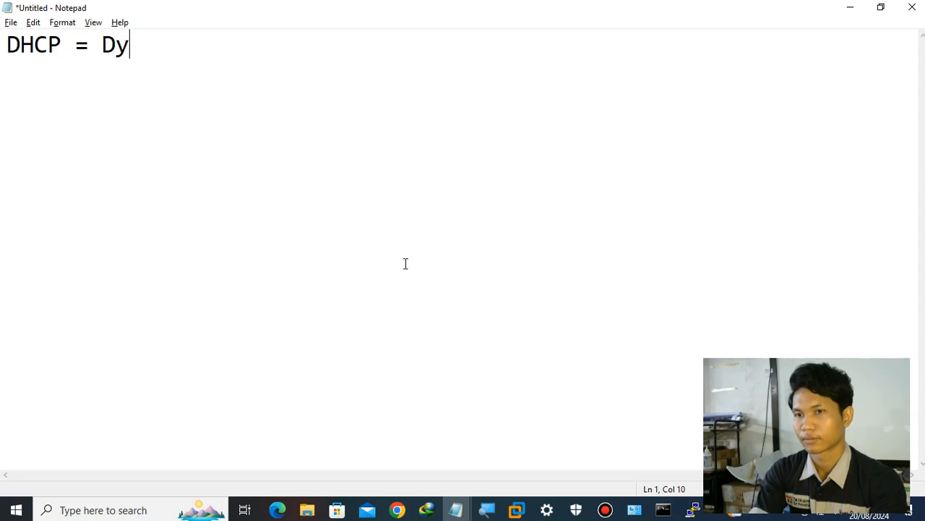
type("namic Host Con")
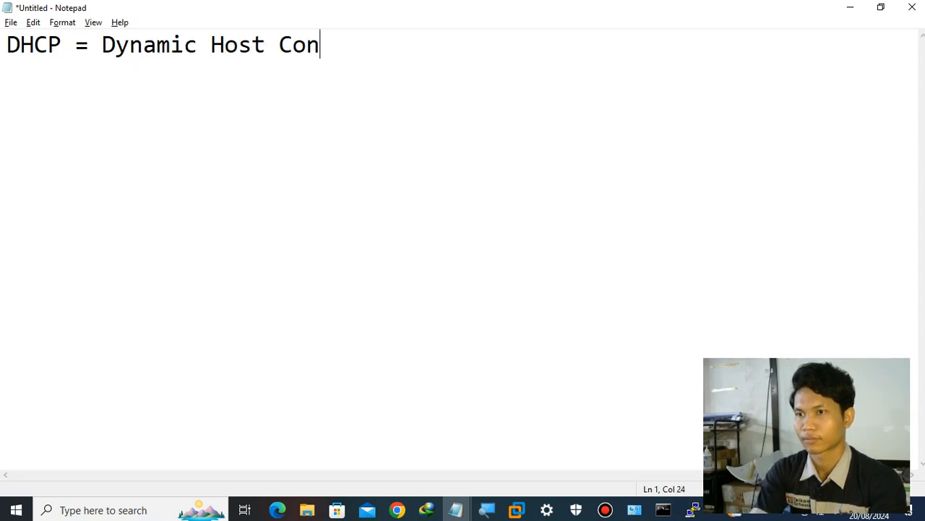
type("figuration ")
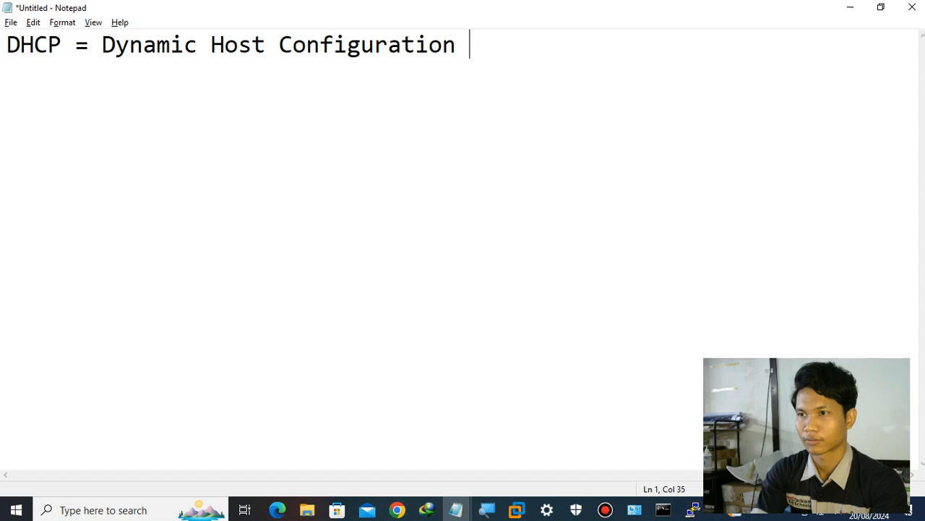
type("Protocol")
key("shift+Home")
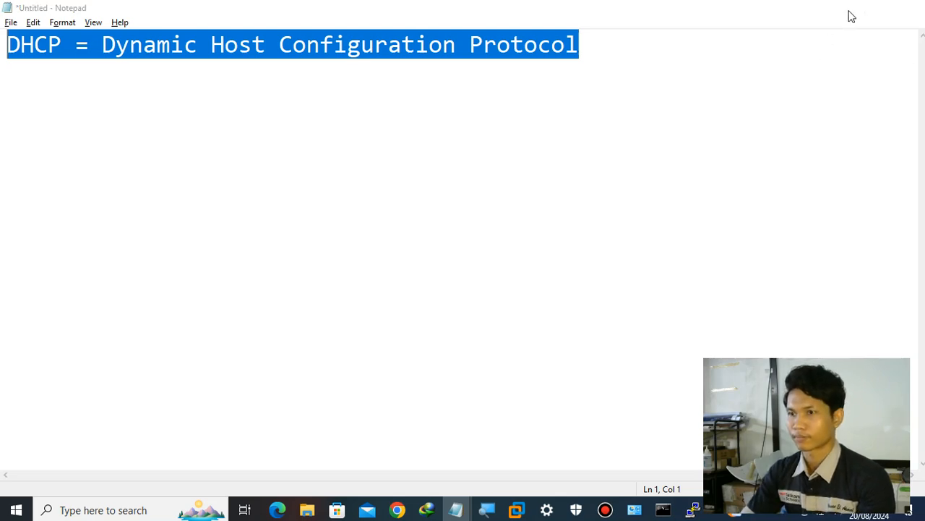
Return to the Eldeb12 virtual machine in VMware and open /etc/dhcp/dhcpd.conf in vim.
left_click(849, 10)
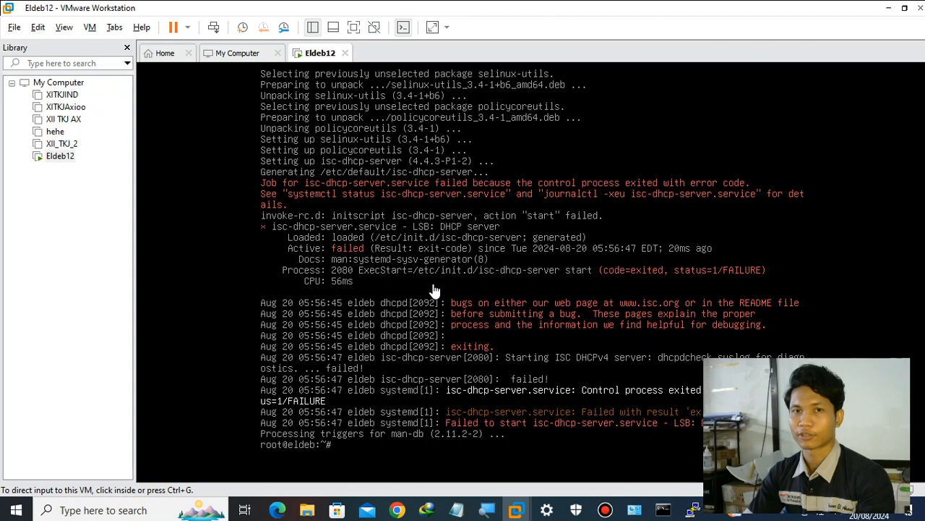
left_click(459, 364)
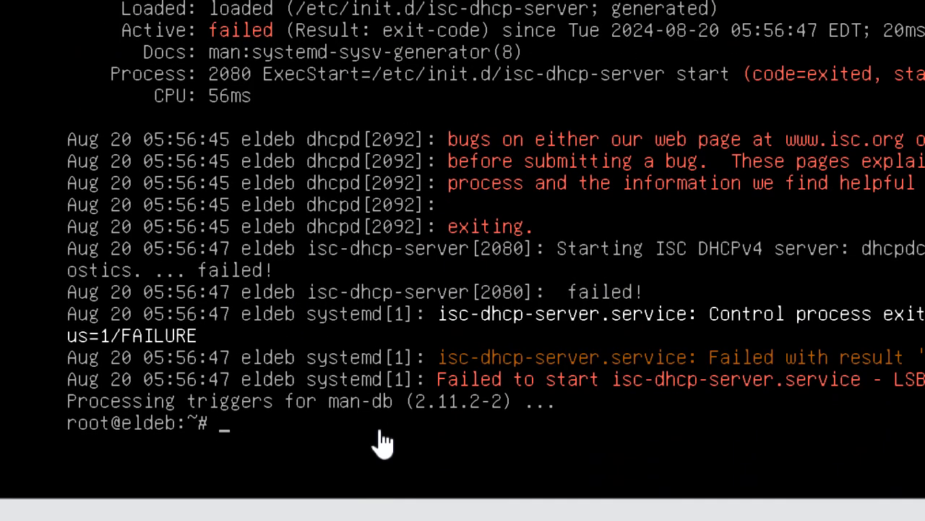
type("vim /etc/")
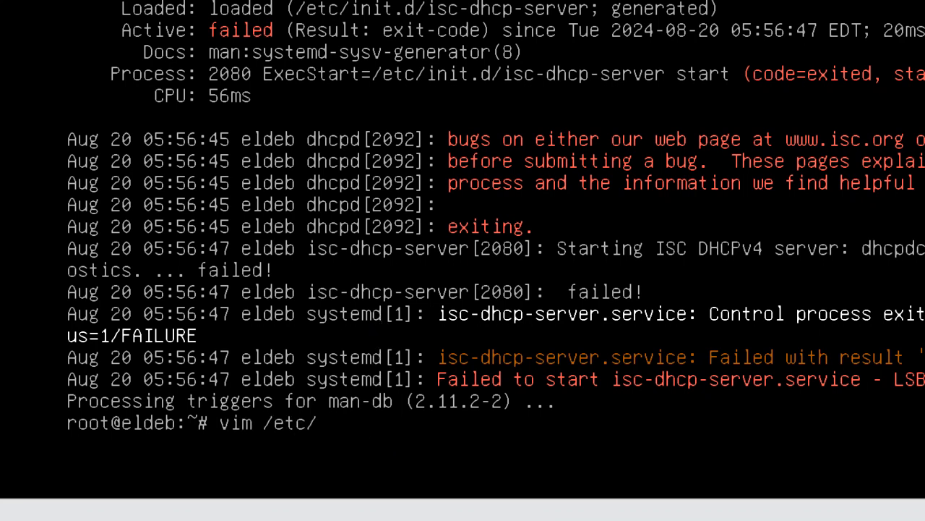
type("dhcp/dhcpd.conf")
key("Return")
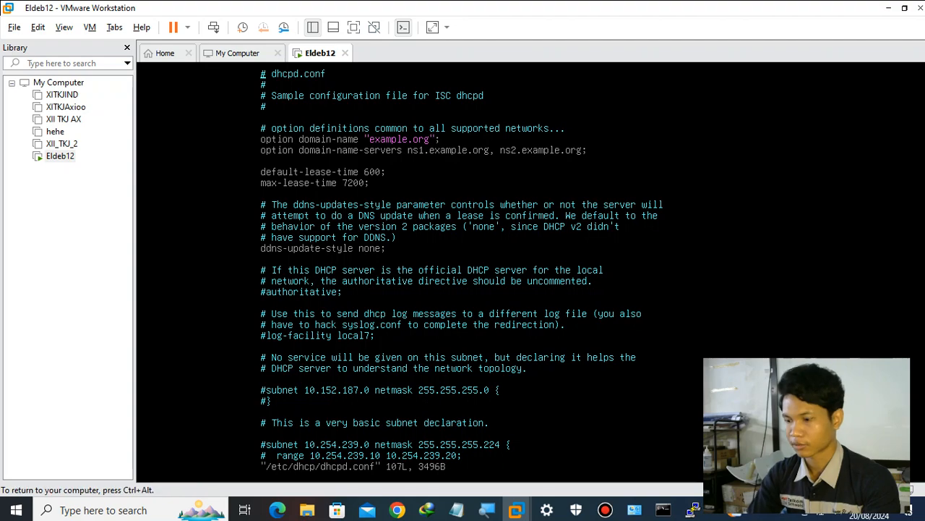
Uncomment every line of the internal subnet 10.5.5.0 declaration, from the subnet line through its closing brace.
key("Page_Down")
key("Page_Down")
key("Page_Up")
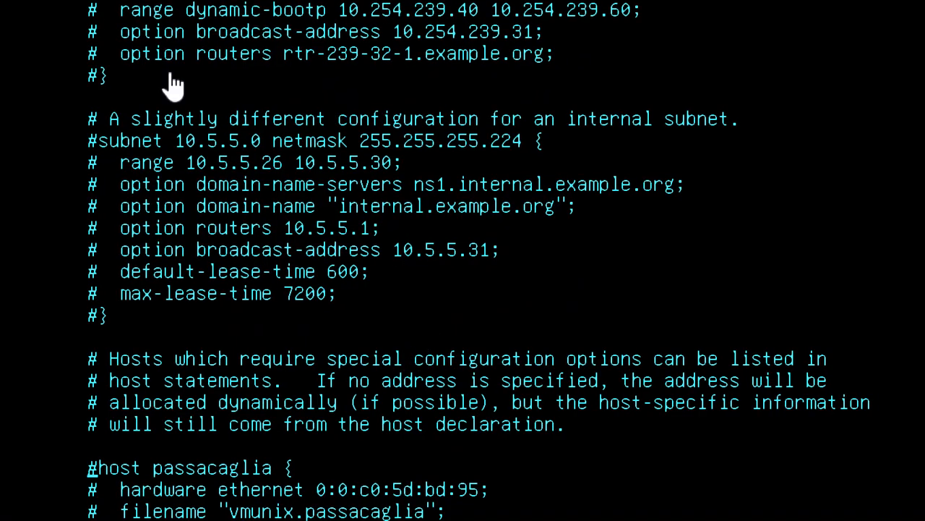
key("Up")
key("Up")
key("Up")
key("Up")
key("Up")
key("Up")
key("Up")
key("Up")
key("Up")
key("Up")
key("Up")
key("Up")
key("Up")
key("Up")
key("Up")
key("Right")
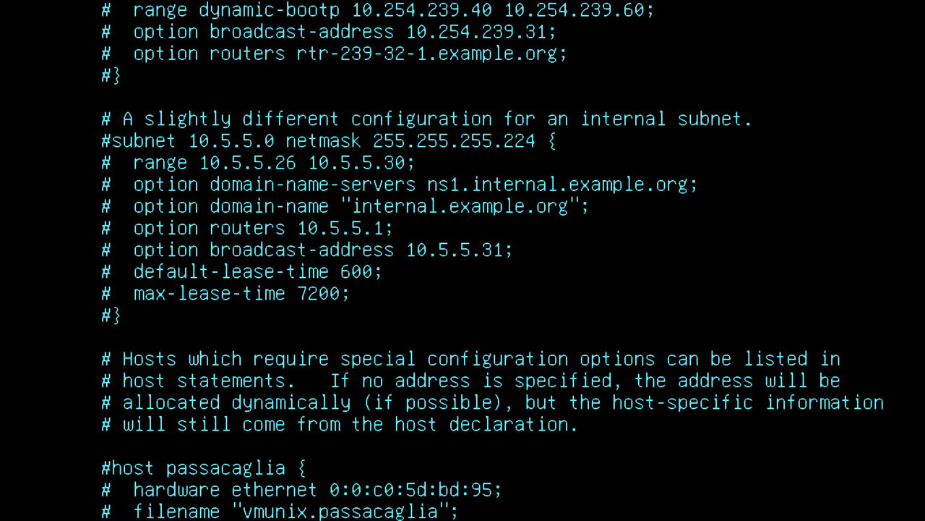
key("X")
key("Down")
key("X")
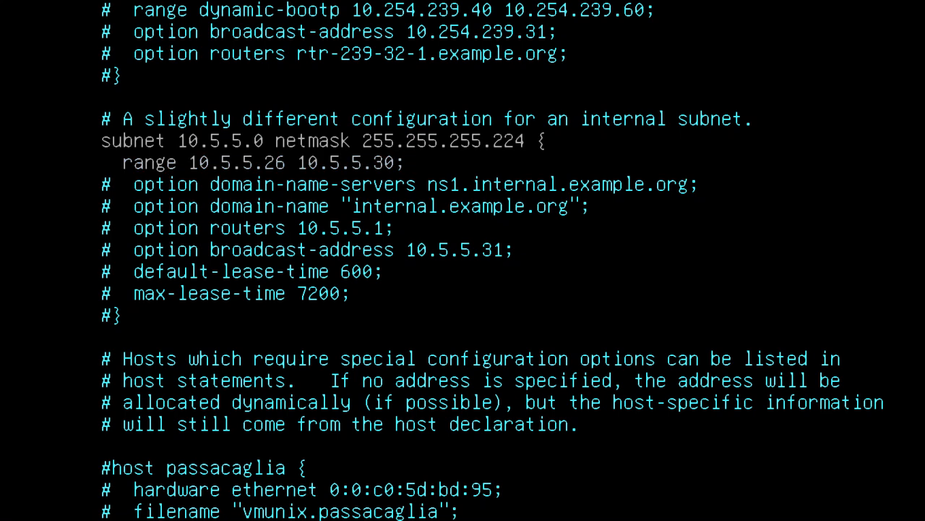
key("Down")
key("x")
key("Down")
key("x")
key("Down")
key("x")
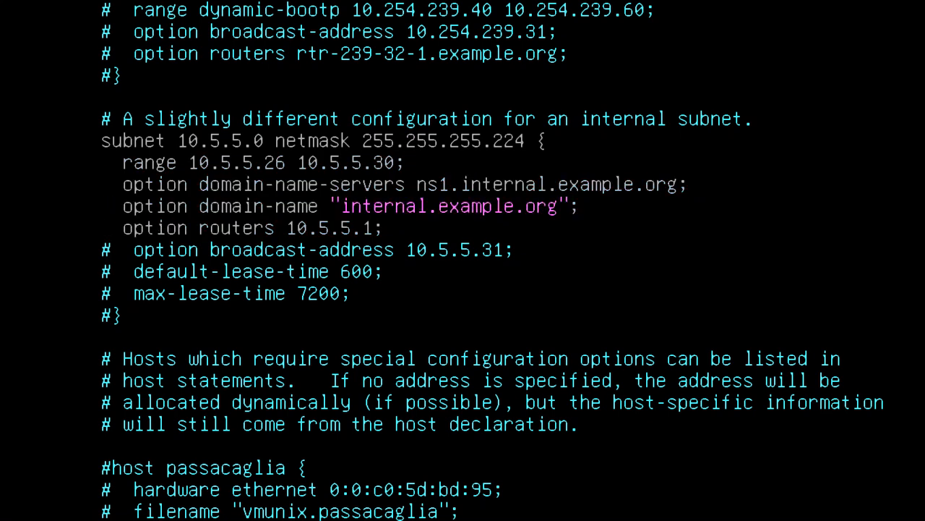
key("Down")
key("x")
key("Down")
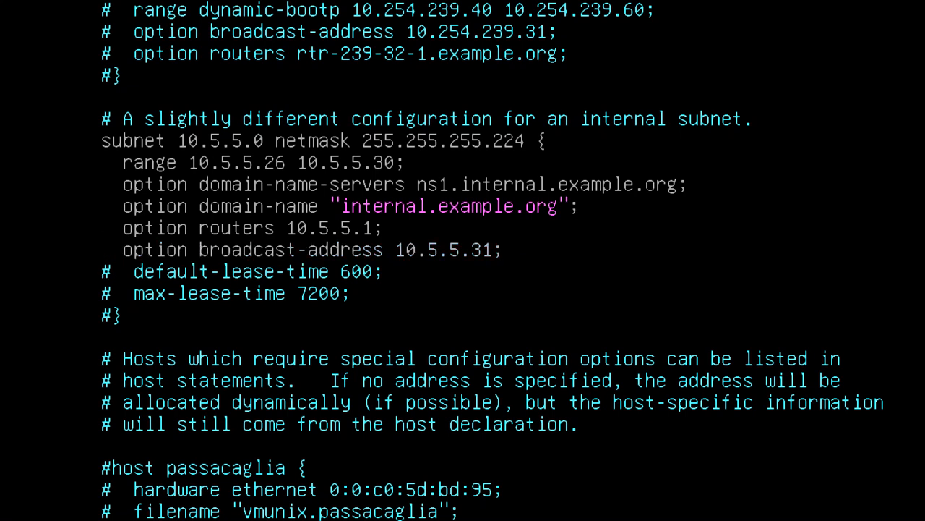
key("x")
key("Down")
key("x")
key("Down")
key("x")
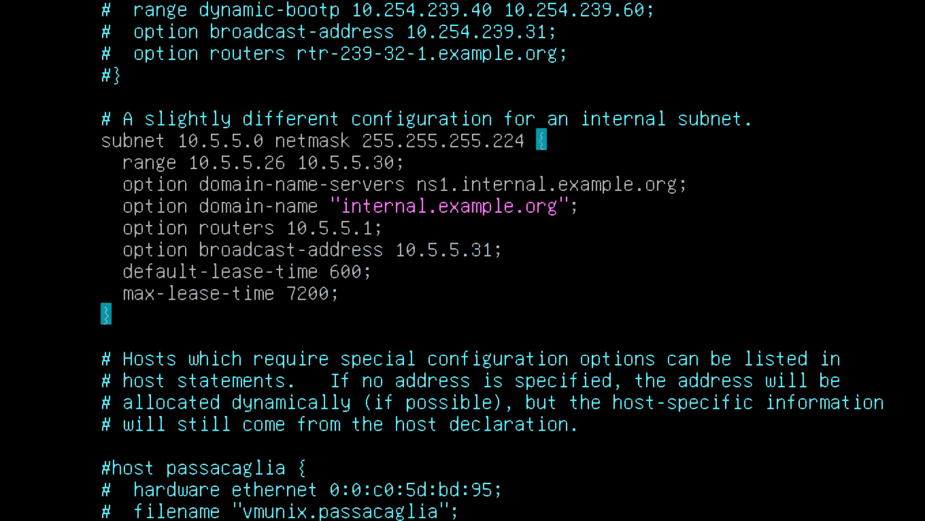
Set the network address of the uncommented subnet declaration to 200.200.20.0.
key("Down")
key("Up")
key("Up")
key("Up")
key("Up")
key("Right")
key("Up")
key("Up")
key("Up")
key("Up")
key("Up")
key("Up")
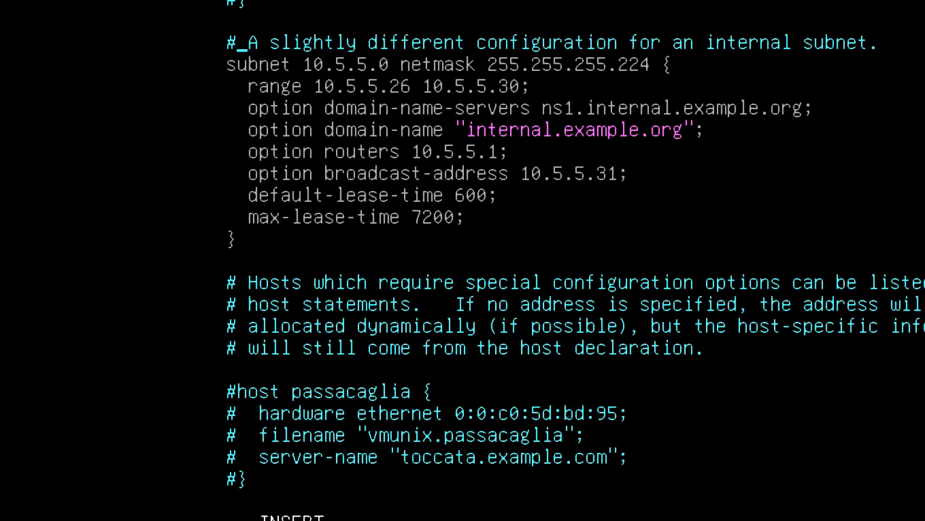
key("Right")
key("Right")
key("Right")
key("Right")
key("Right")
key("Right")
key("Right")
key("Right")
key("Right")
key("Right")
key("Right")
key("Right")
key("Right")
key("Right")
key("Left")
key("BackSpace")
key("BackSpace")
key("BackSpace")
key("BackSpace")
key("BackSpace")
key("BackSpace")
key("BackSpace")
key("BackSpace")
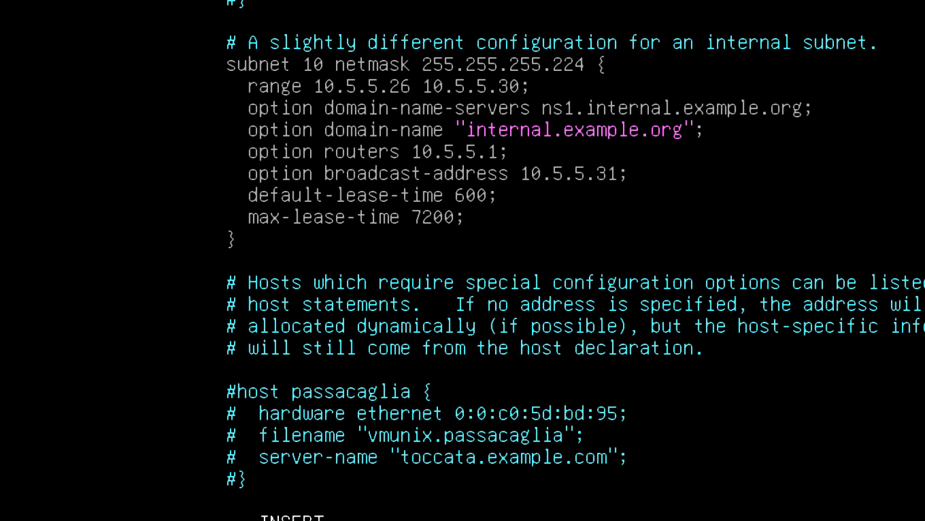
type("200.200.20.")
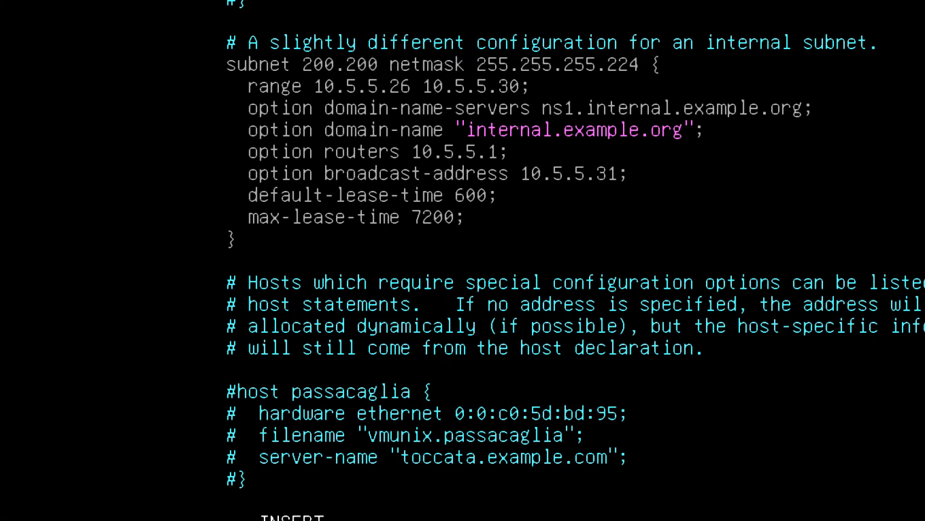
type("0")
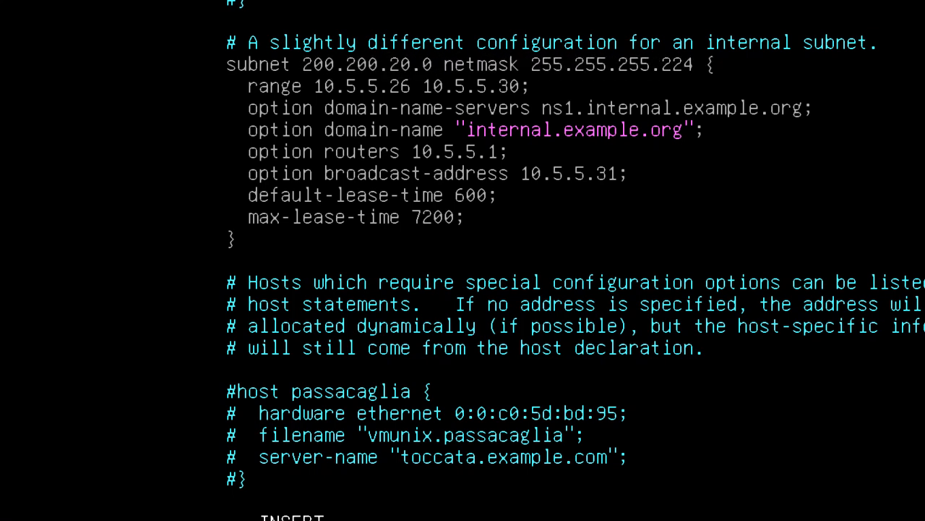
Set the netmask of the 200.200.20.0 subnet declaration to 255.255.255.0.
key("End")
key("Left")
key("Left")
key("BackSpace")
key("BackSpace")
key("BackSpace")
type("0")
Set the subnet's DHCP address range to 200.200.20.20 through 200.200.20.50.
key("Down")
key("BackSpace")
key("BackSpace")
key("BackSpace")
key("BackSpace")
key("BackSpace")
key("BackSpace")
key("BackSpace")
key("BackSpace")
key("BackSpace")
key("BackSpace")
key("BackSpace")
key("BackSpace")
key("BackSpace")
key("BackSpace")
key("BackSpace")
key("BackSpace")
key("BackSpace")
key("BackSpace")
key("BackSpace")
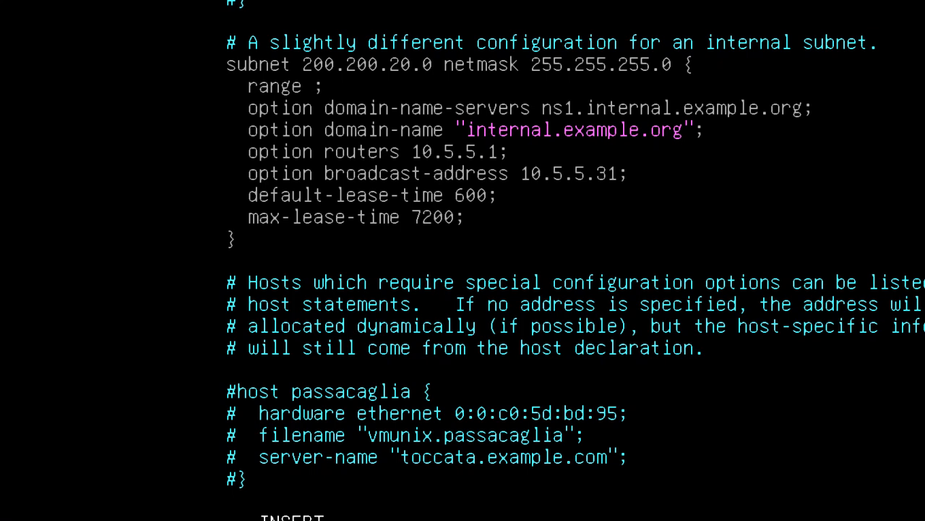
type("200.200.20.")
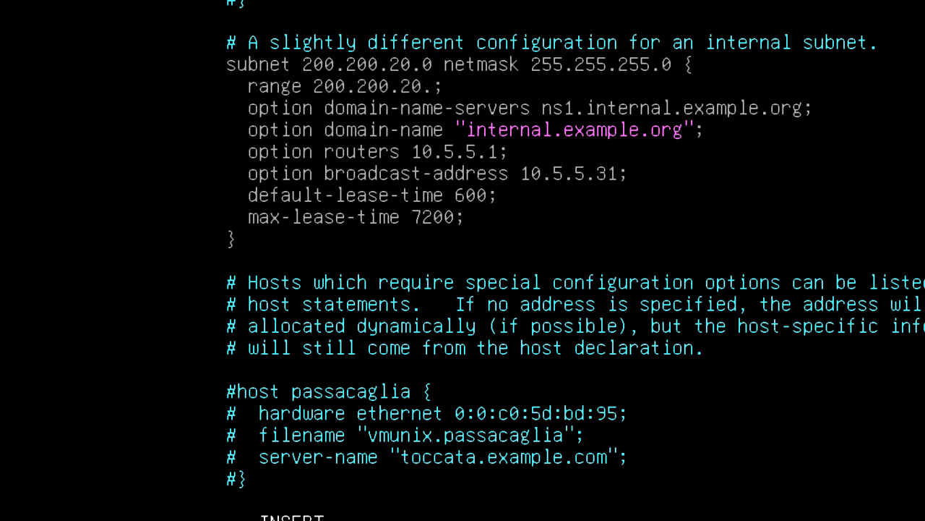
type("1")
key("BackSpace")
type("20 200.200.20.")
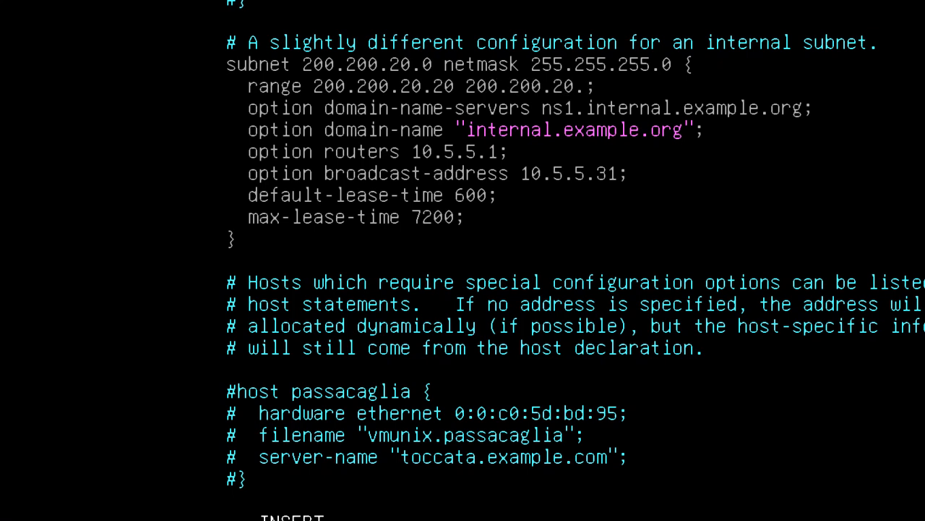
type("50")
Set the domain-name-servers option of the 200.200.20.0 subnet declaration to 200.200.20.1.
key("Down")
key("End")
key("Left")
key("BackSpace")
key("BackSpace")
key("BackSpace")
key("BackSpace")
key("BackSpace")
key("BackSpace")
key("BackSpace")
key("BackSpace")
key("BackSpace")
key("BackSpace")
key("BackSpace")
key("BackSpace")
key("BackSpace")
key("BackSpace")
key("BackSpace")
key("BackSpace")
key("BackSpace")
key("BackSpace")
key("BackSpace")
key("BackSpace")
key("BackSpace")
key("BackSpace")
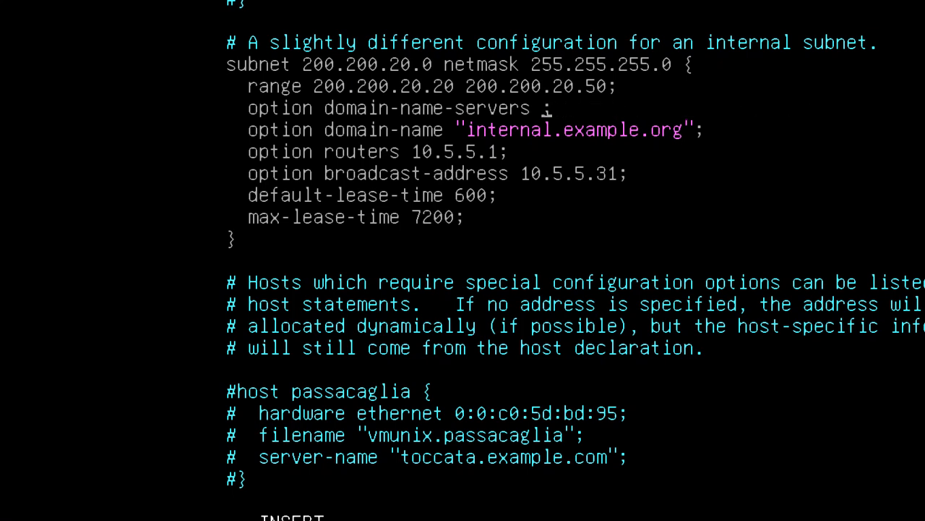
type("200.200.20.")
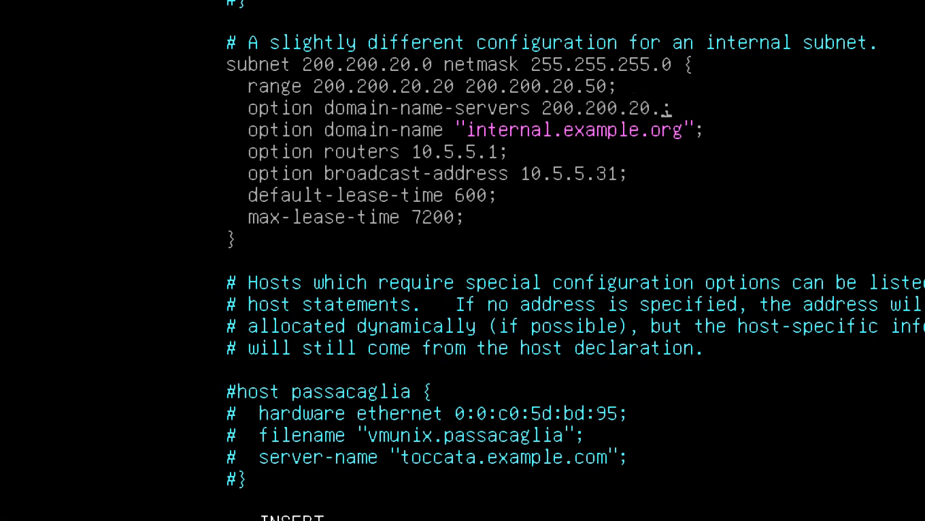
type("1")
Set the domain-name option of the 200.200.20.0 subnet declaration to "deb.el".
key("Down")
key("Right")
key("BackSpace")
key("BackSpace")
key("BackSpace")
key("BackSpace")
key("BackSpace")
key("BackSpace")
key("BackSpace")
key("BackSpace")
key("BackSpace")
key("BackSpace")
key("BackSpace")
key("BackSpace")
key("BackSpace")
key("BackSpace")
key("BackSpace")
key("BackSpace")
key("BackSpace")
key("BackSpace")
key("BackSpace")
key("BackSpace")
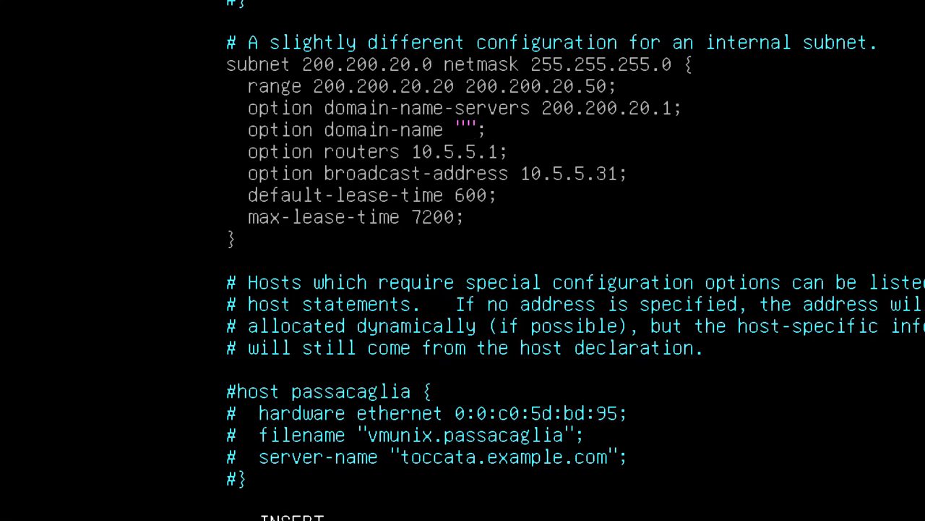
type("deb.el")
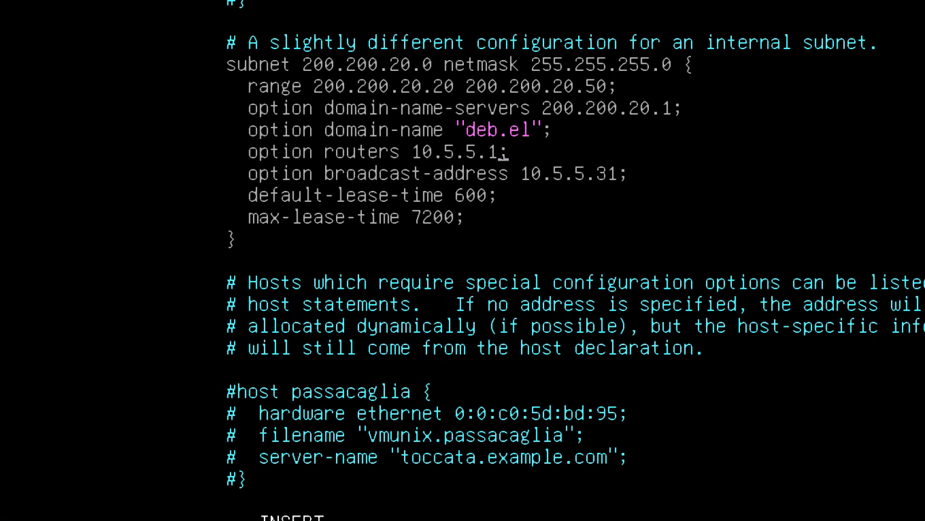
Set the routers option of the 200.200.20.0 subnet declaration to 200.200.20.1.
key("BackSpace")
key("BackSpace")
key("BackSpace")
key("BackSpace")
key("BackSpace")
key("BackSpace")
key("BackSpace")
key("BackSpace")
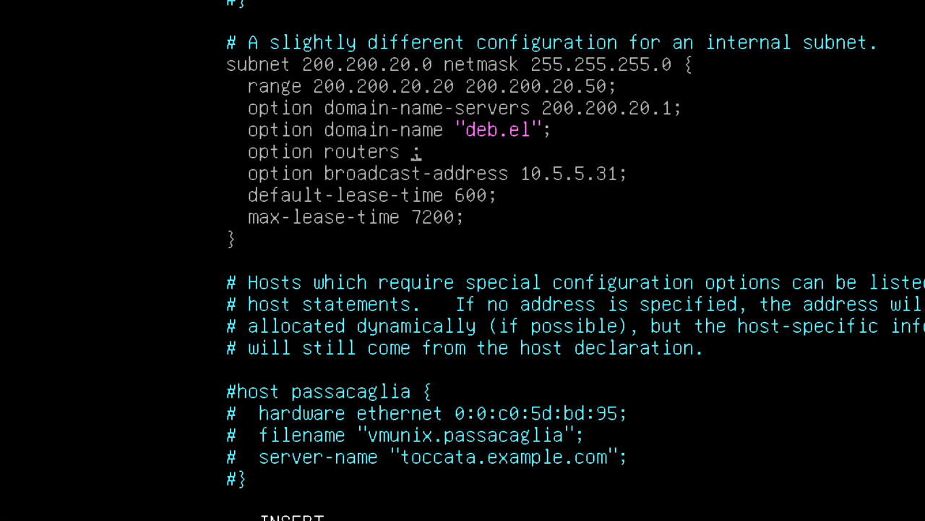
type("200.200.20.1")
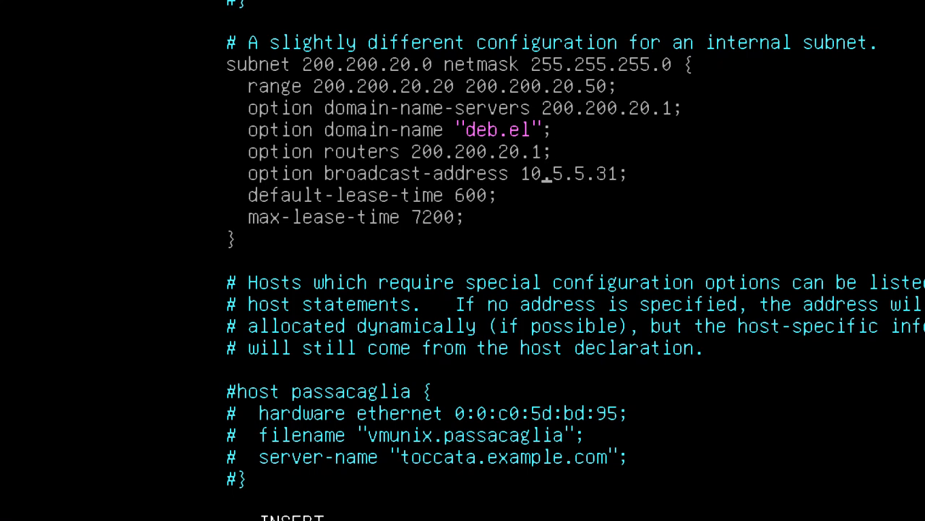
Set the subnet's broadcast-address option to 200.200.20.255, and save and close dhcpd.conf.
key("BackSpace")
key("BackSpace")
key("BackSpace")
key("BackSpace")
key("BackSpace")
key("BackSpace")
key("BackSpace")
type("200.200.20")
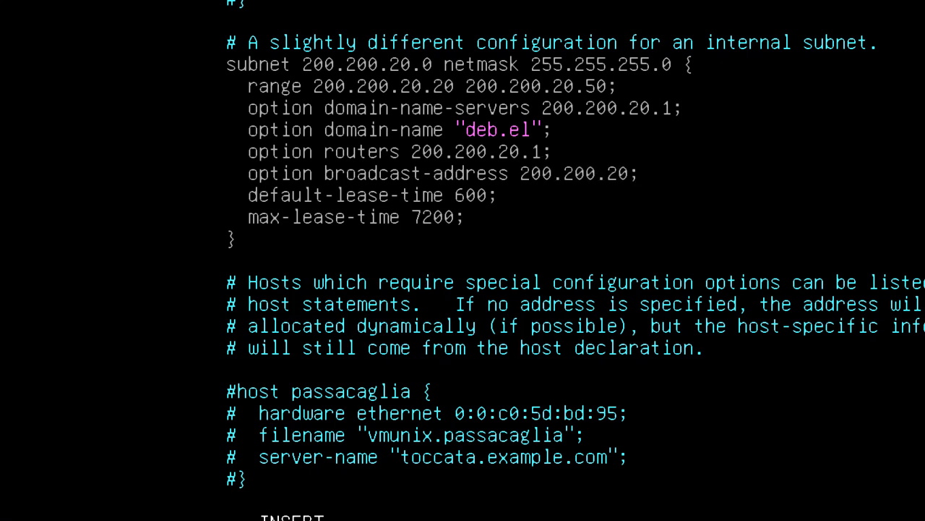
type(".255")
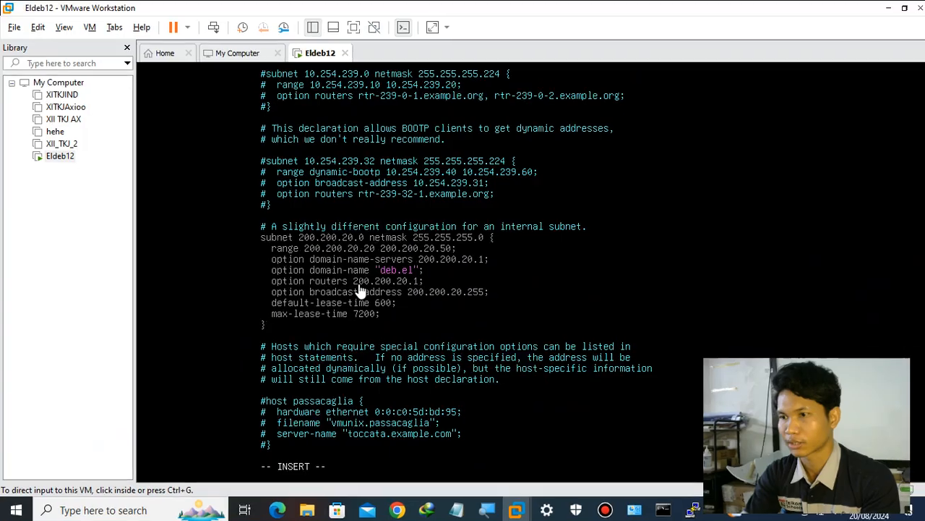
type(":wq")
key("Return")
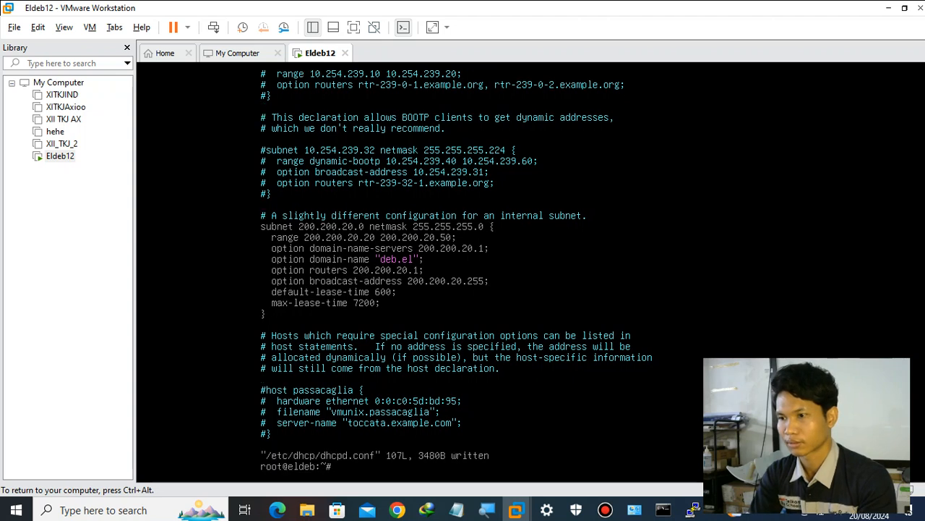
key("Up")
key("Up")
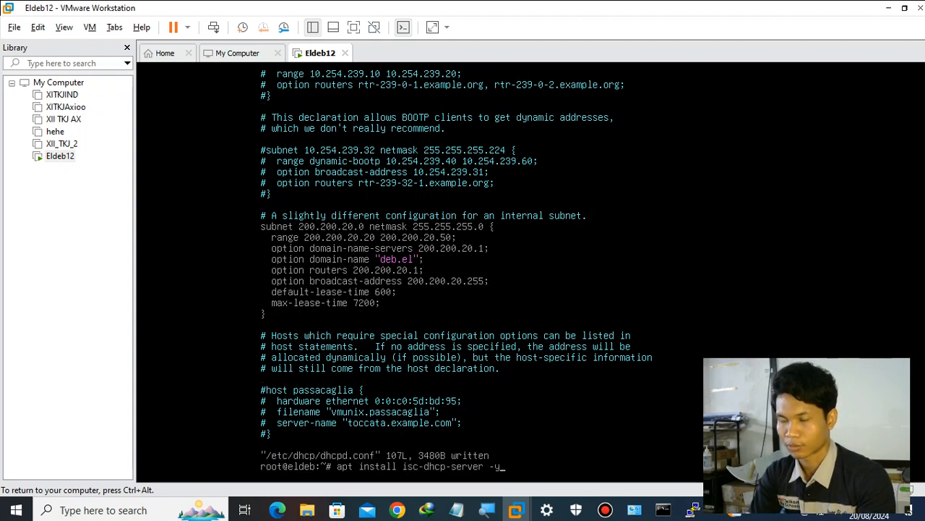
key("Down")
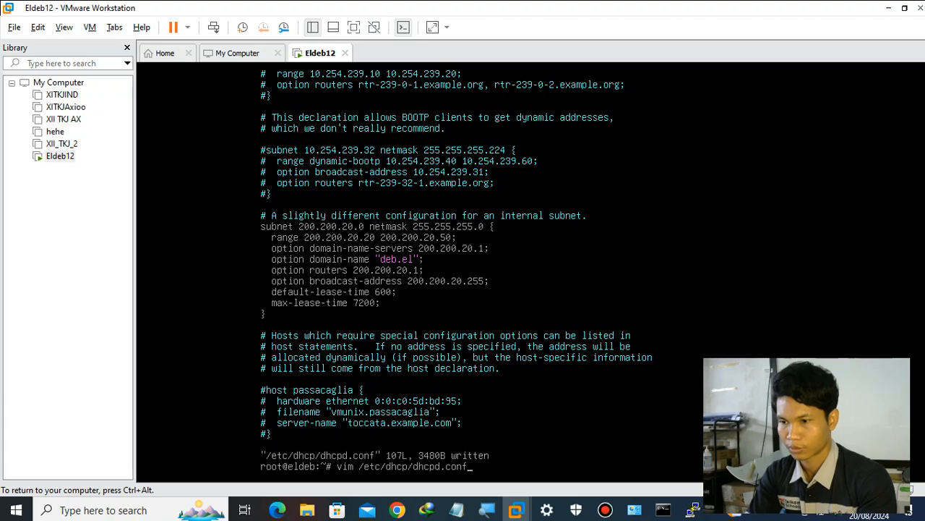
key("ctrl+alt")
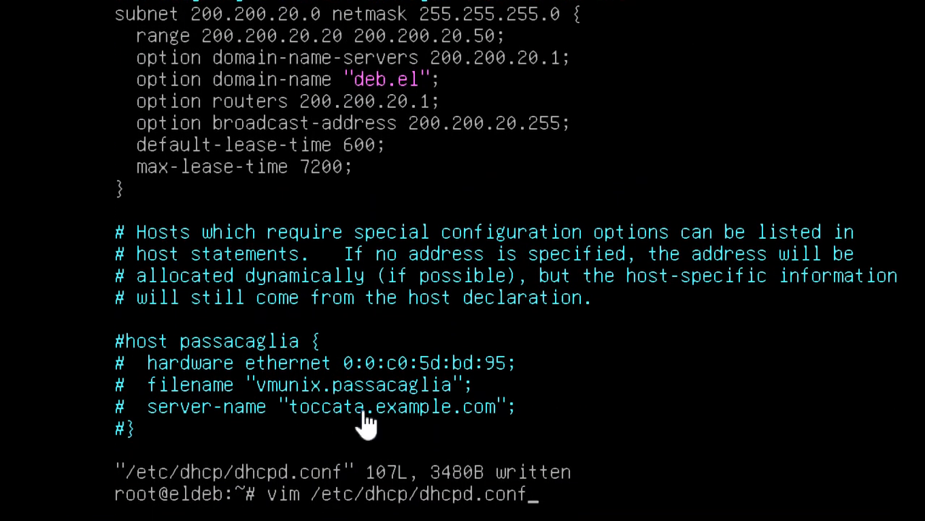
key("BackSpace")
key("BackSpace")
key("BackSpace")
key("BackSpace")
key("BackSpace")
key("BackSpace")
key("BackSpace")
key("BackSpace")
key("BackSpace")
key("BackSpace")
key("BackSpace")
key("BackSpace")
key("BackSpace")
key("BackSpace")
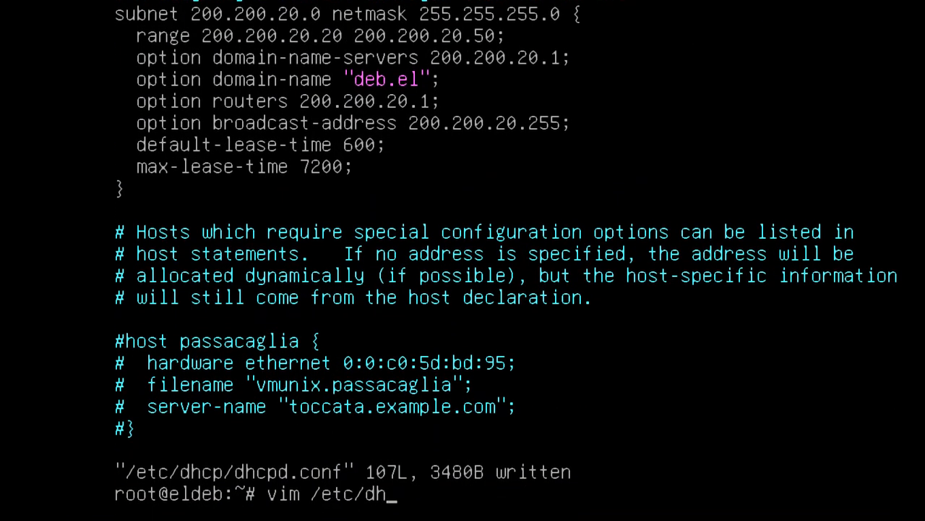
type("isc-dhj")
key("BackSpace")
type("cp-server")
key("Return")
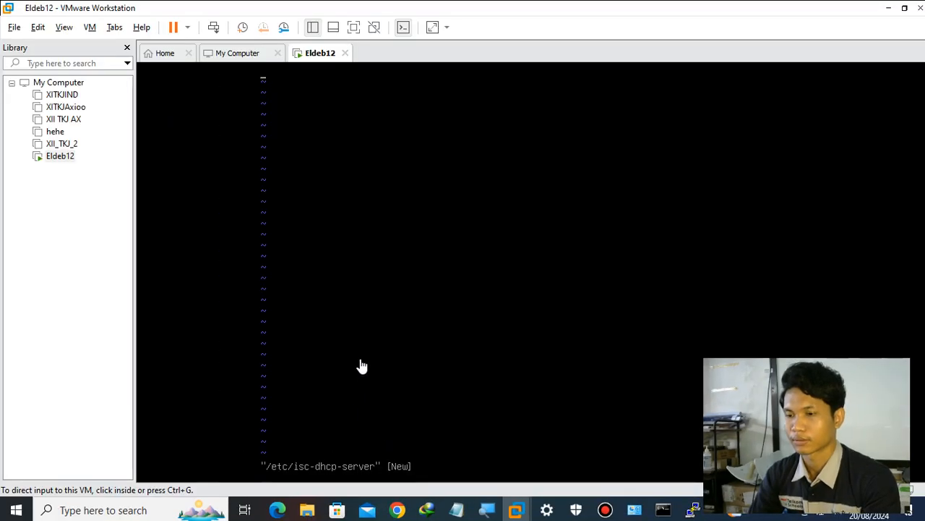
left_click(356, 374)
key("ctrl+c")
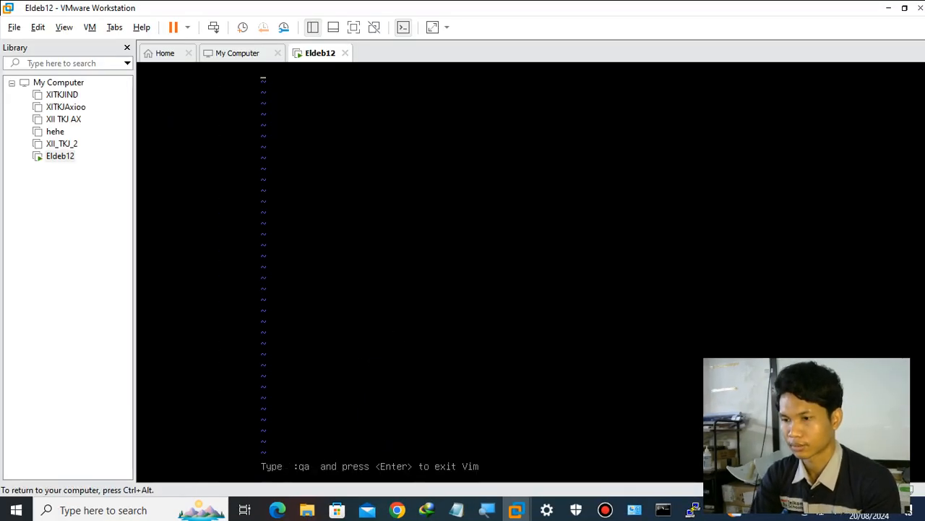
key("ctrl+z")
Open the file /etc/default/isc-dhcp-server in Vim.
key("Up")
key("BackSpace")
key("BackSpace")
key("BackSpace")
key("BackSpace")
key("BackSpace")
key("BackSpace")
key("BackSpace")
key("BackSpace")
key("BackSpace")
key("BackSpace")
key("BackSpace")
key("BackSpace")
key("BackSpace")
key("BackSpace")
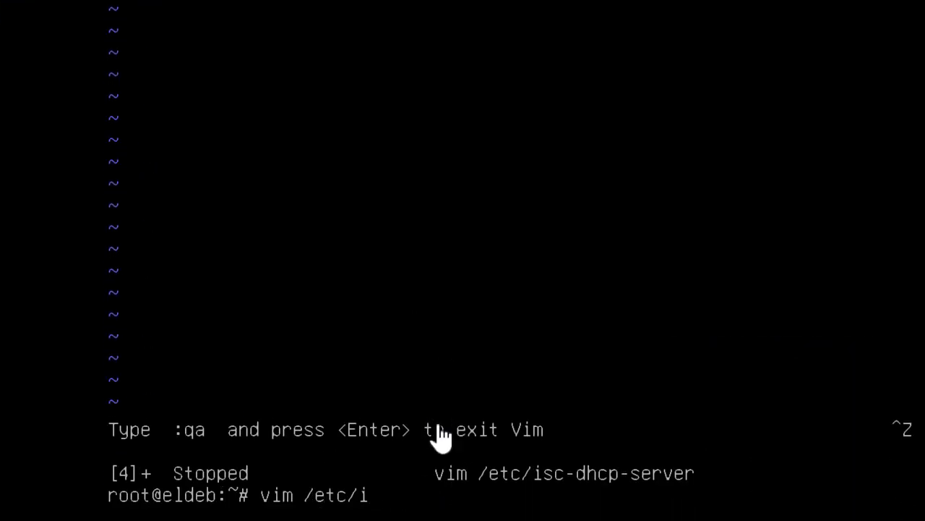
key("BackSpace")
type("defaul")
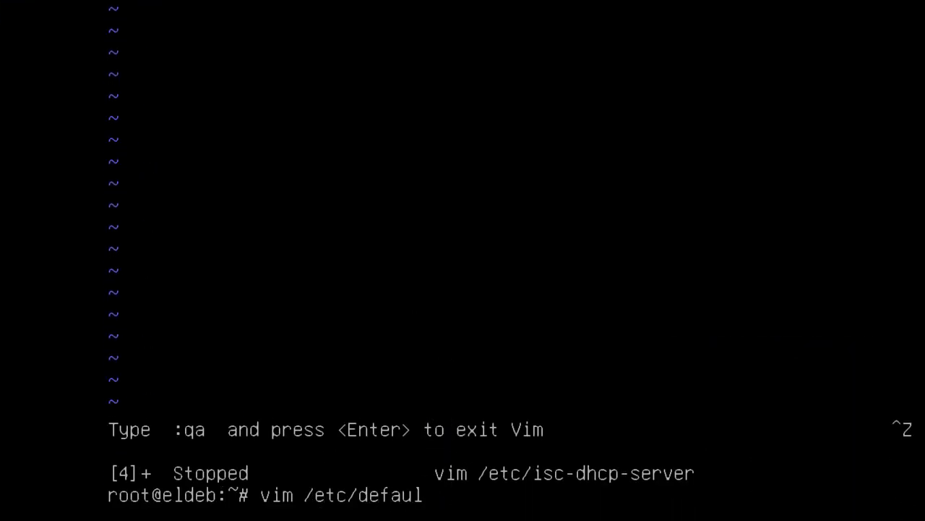
type("t/isc-dhcp-server")
key("Return")
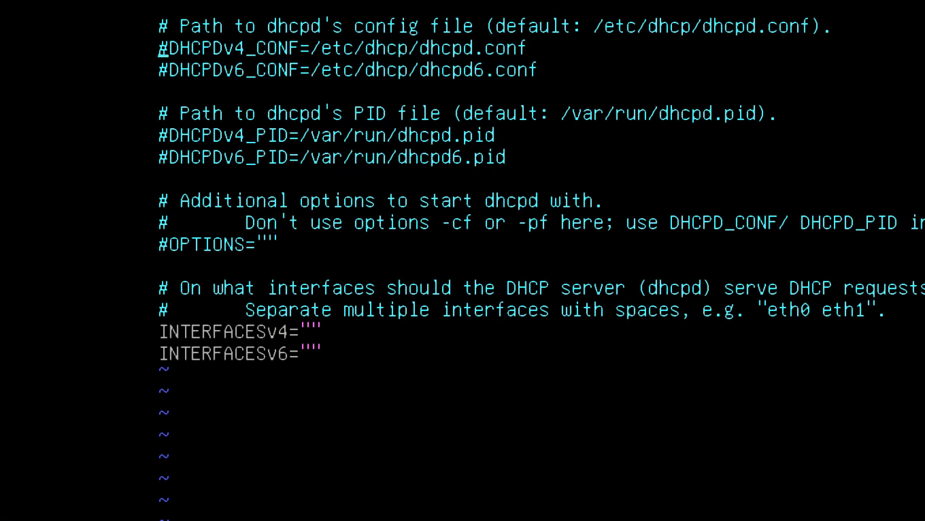
Uncomment the DHCPDv4_CONF line and save the file with INTERFACESv4 set to "ens36".
key("x")
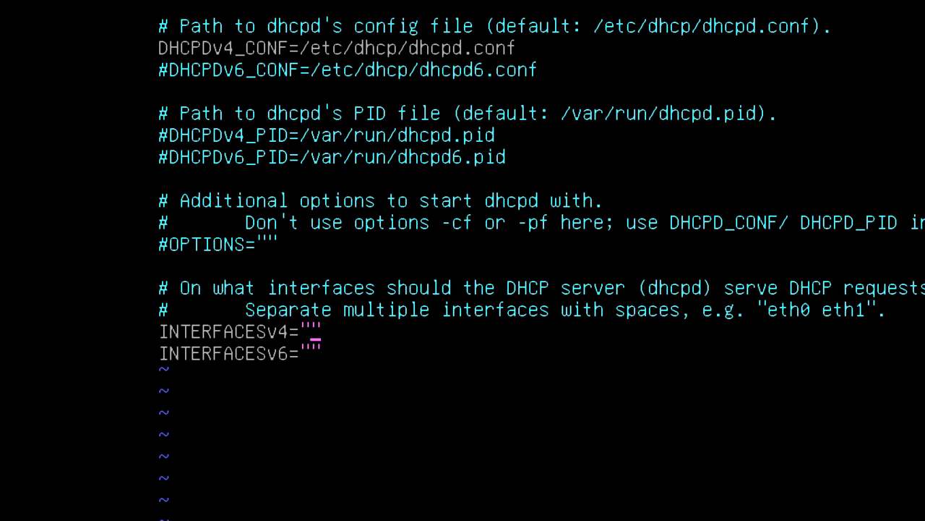
type("ens36")
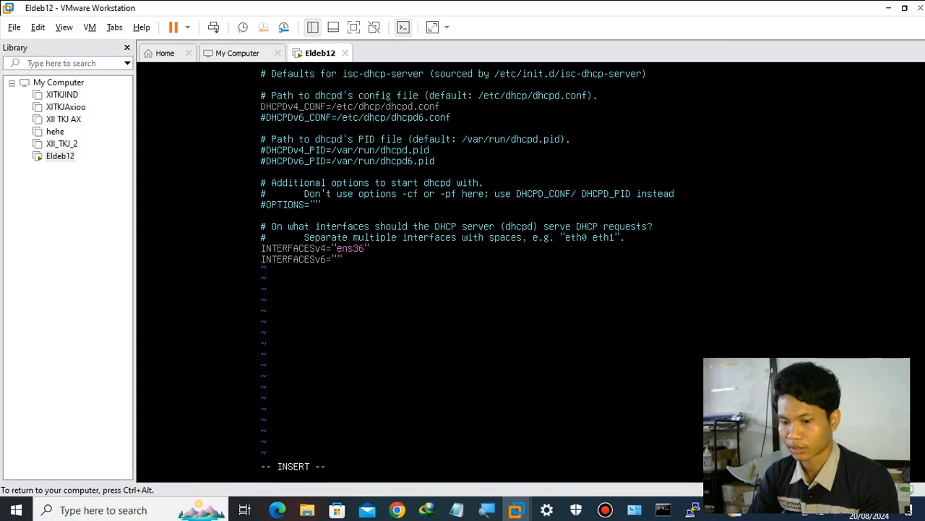
key("Escape")
type(":wq")
key("Return")
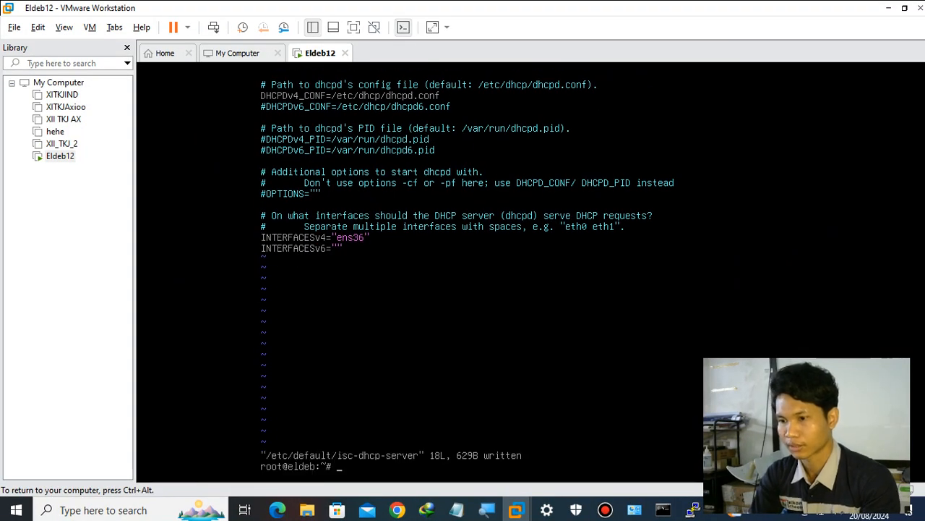
List the Debian server's network interfaces with their IP addresses to check the interface name.
type("ip a")
key("Return")
key("ctrl+alt")
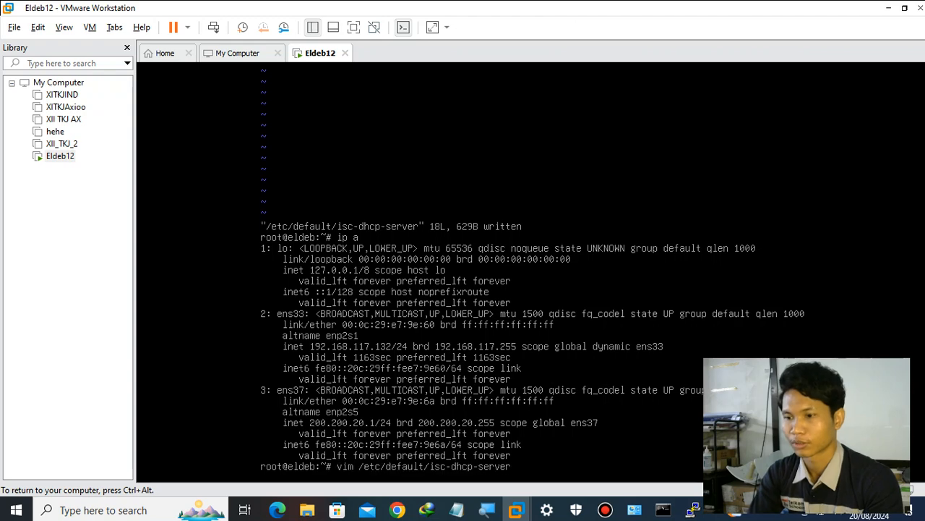
Reopen /etc/default/isc-dhcp-server in Vim, change INTERFACESv4 to "ens37" and save the file.
key("Return")
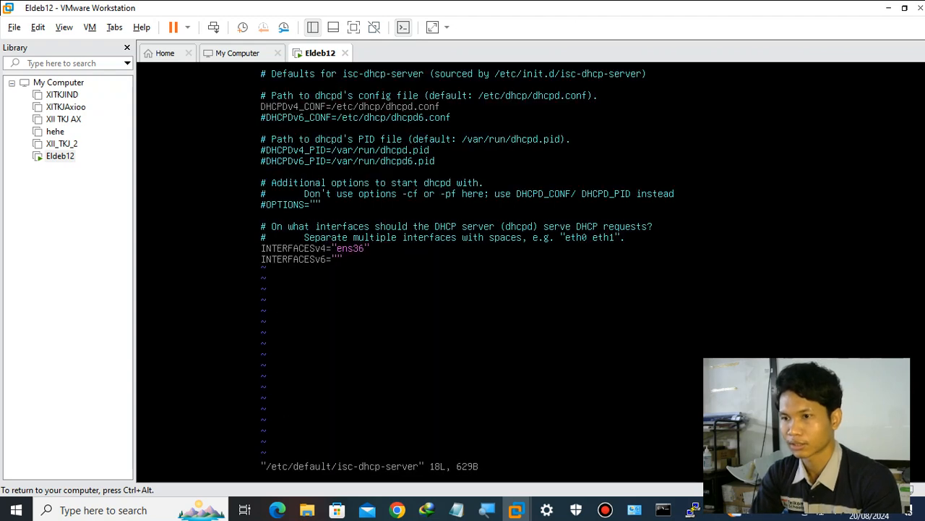
key("i")
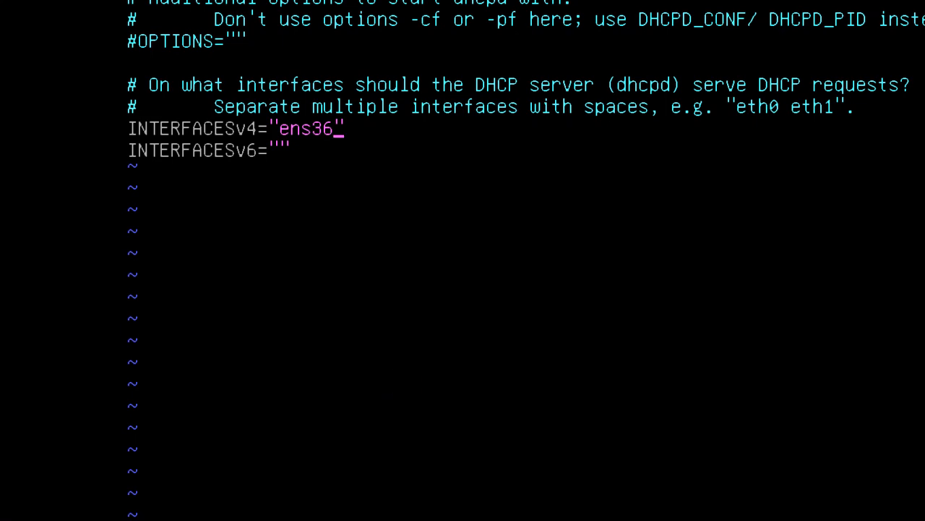
key("BackSpace")
type("7")
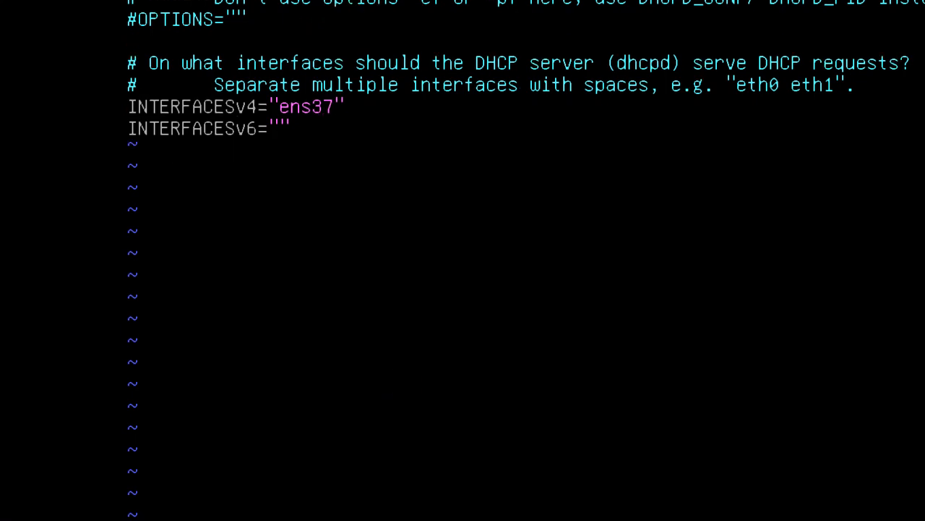
key("ctrl+alt")
left_click(585, 409)
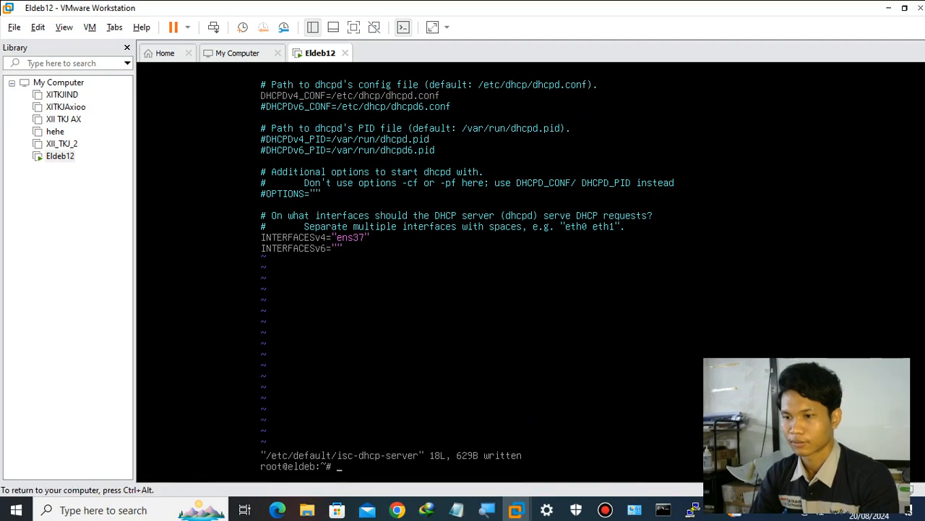
Restart the DHCP service with /etc/init.d/isc-dhcp-server restart.
key("ctrl+alt")
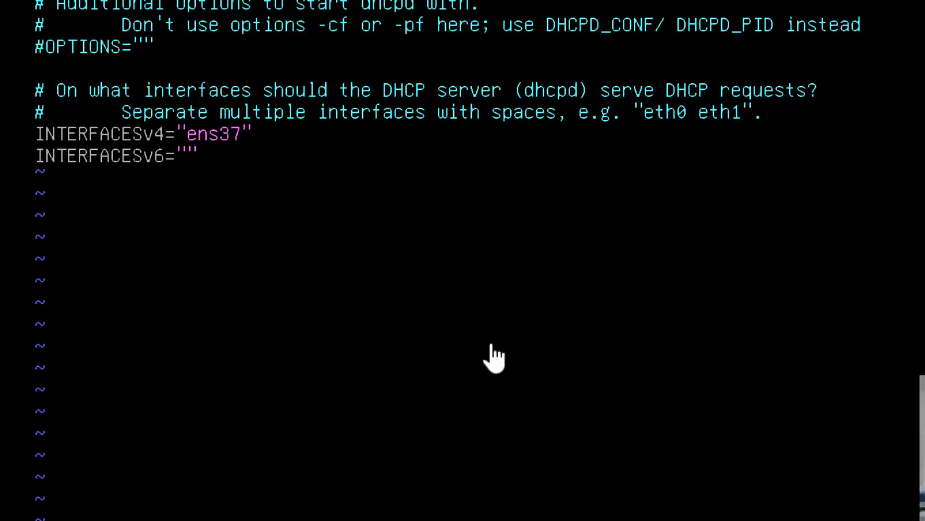
left_click(331, 420)
type("/et")
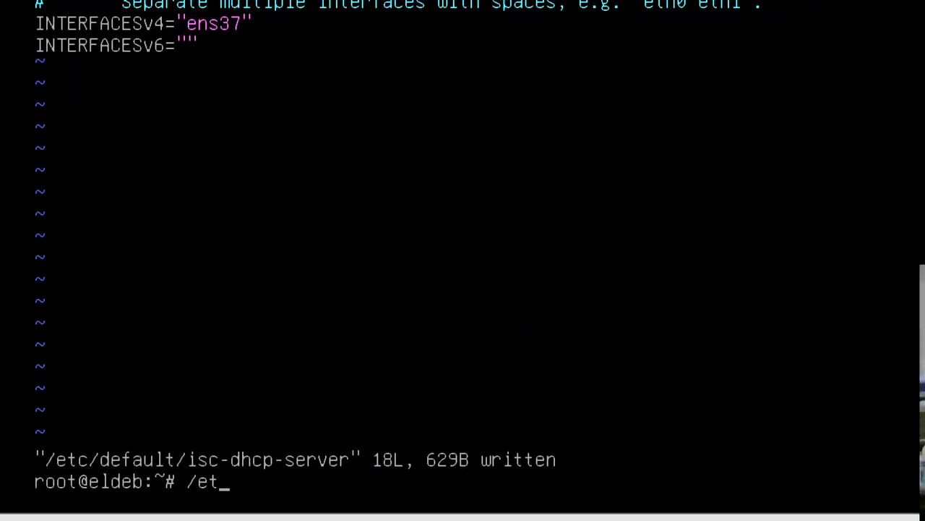
type("c/init.d/isc-dhcp-server restart")
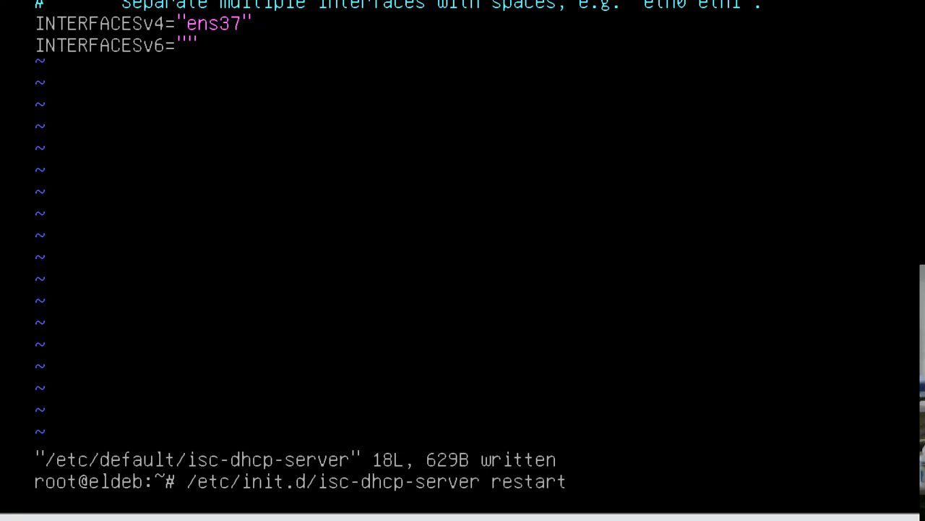
key("Return")
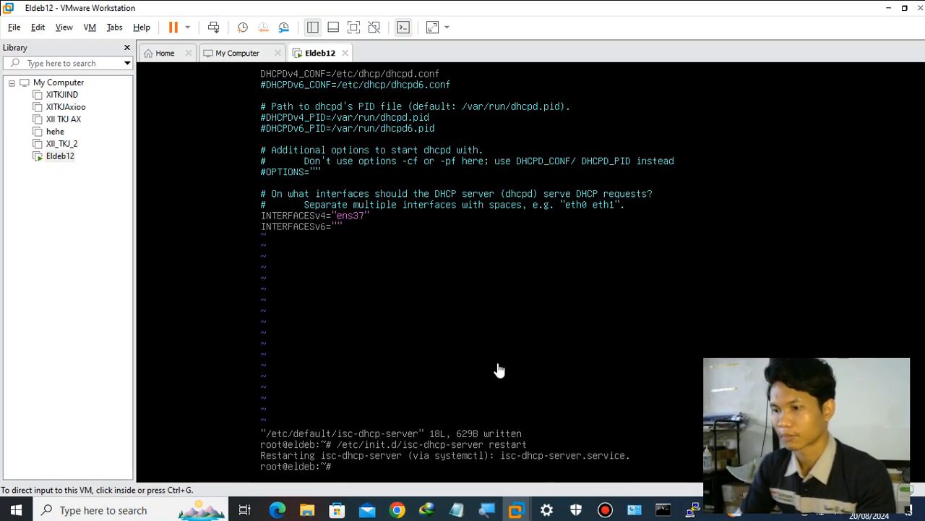
Open the Windows host's Network Connections window with ncpa.cpl to view its network adapters.
key("super+r")
type("nc")
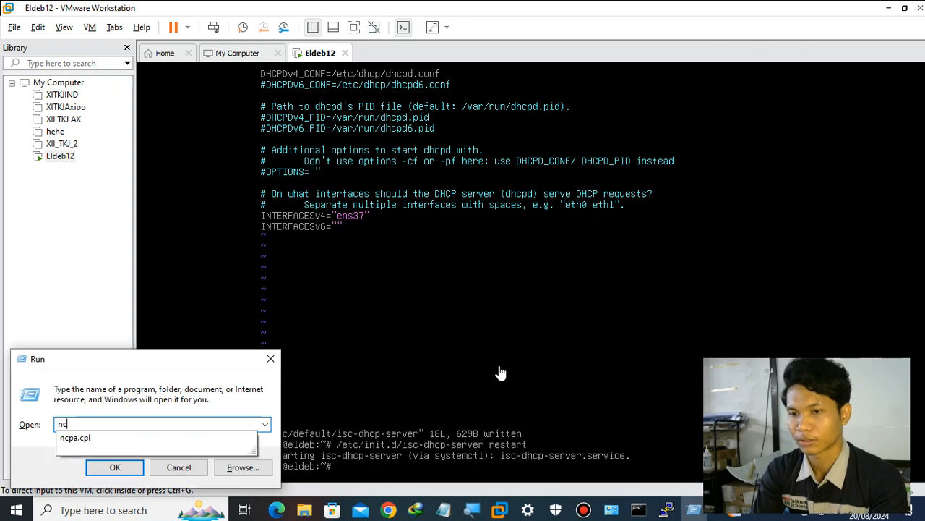
type("pa.cpl")
key("Return")
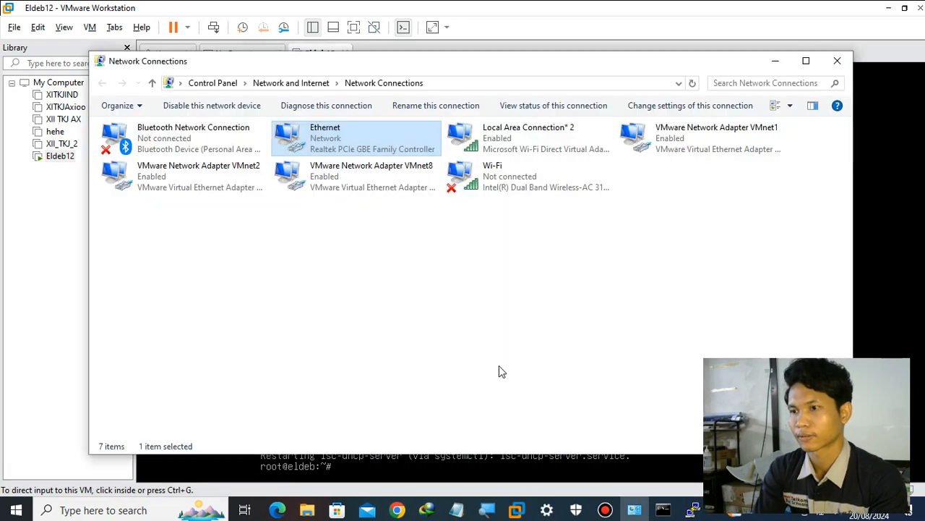
left_click(267, 255)
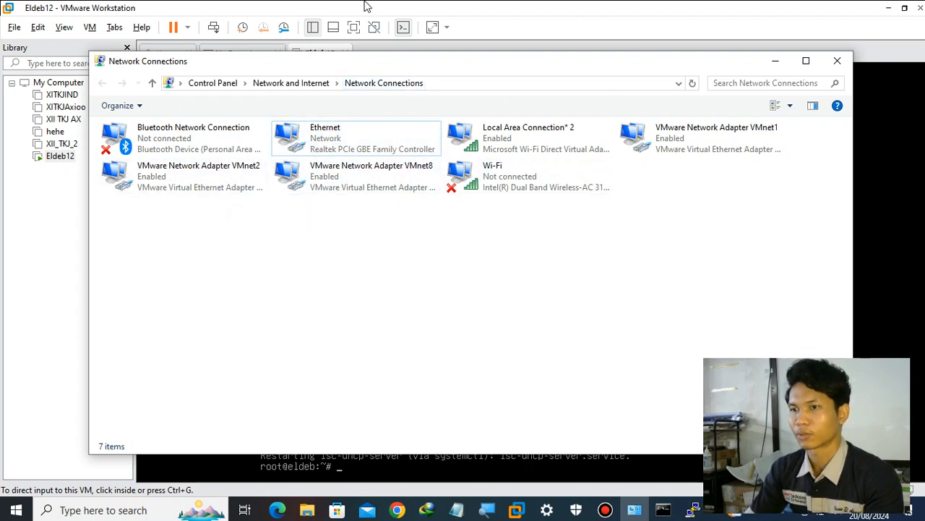
Switch to VMware Workstation and check which virtual network the Eldeb12 machine's Network Adapter 2 uses in its settings.
left_click(186, 9)
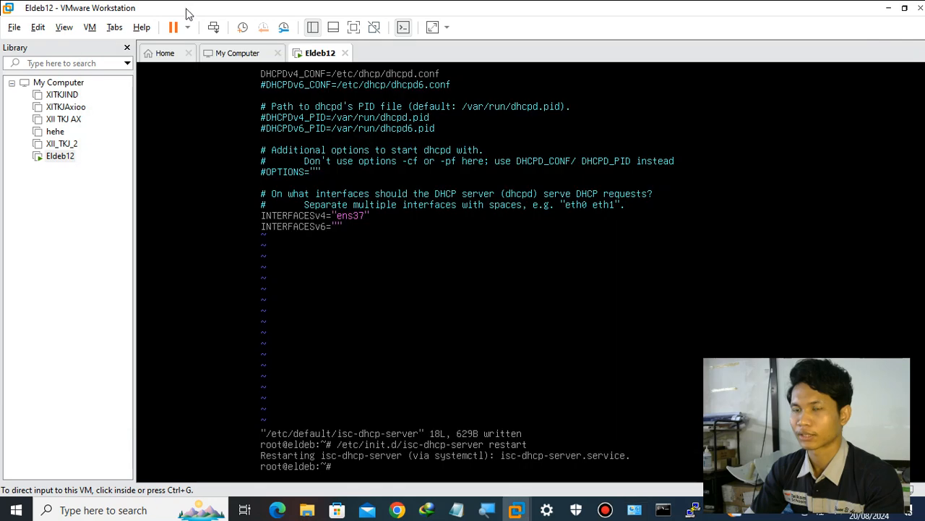
left_click(89, 27)
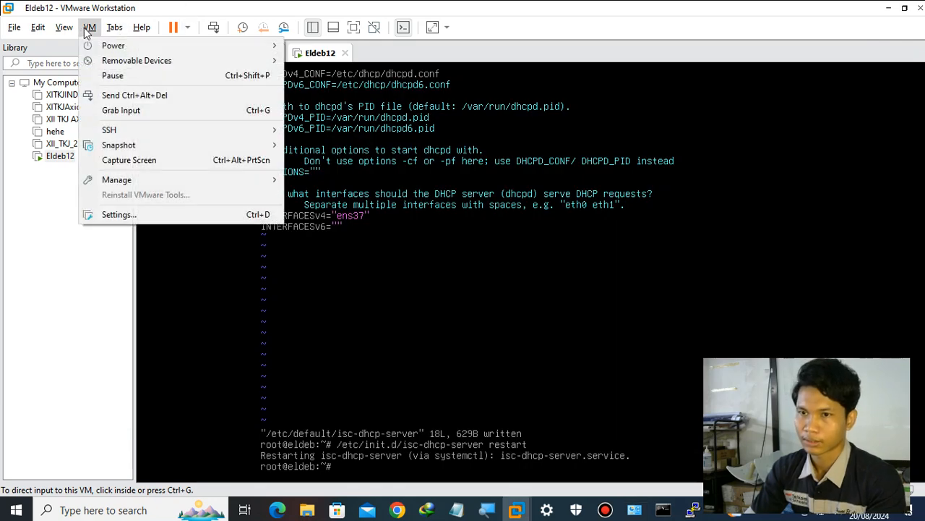
left_click(124, 215)
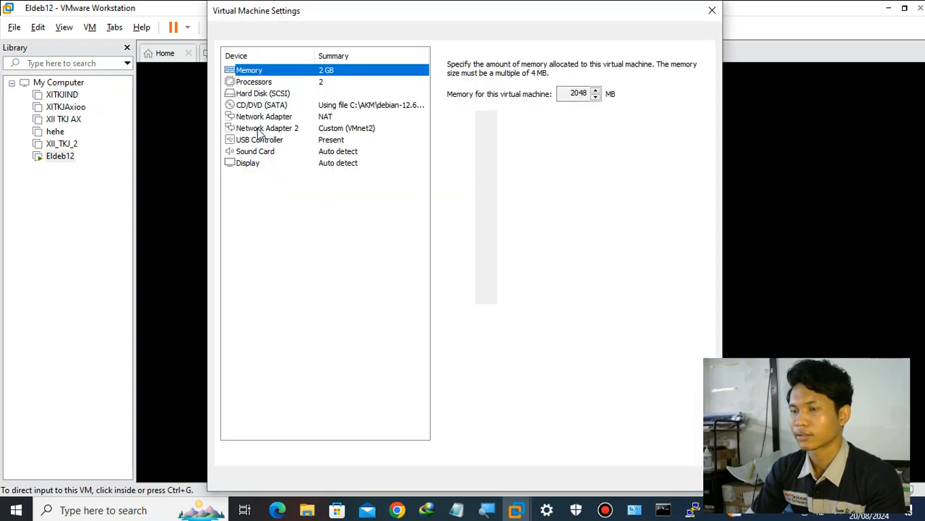
left_click(345, 130)
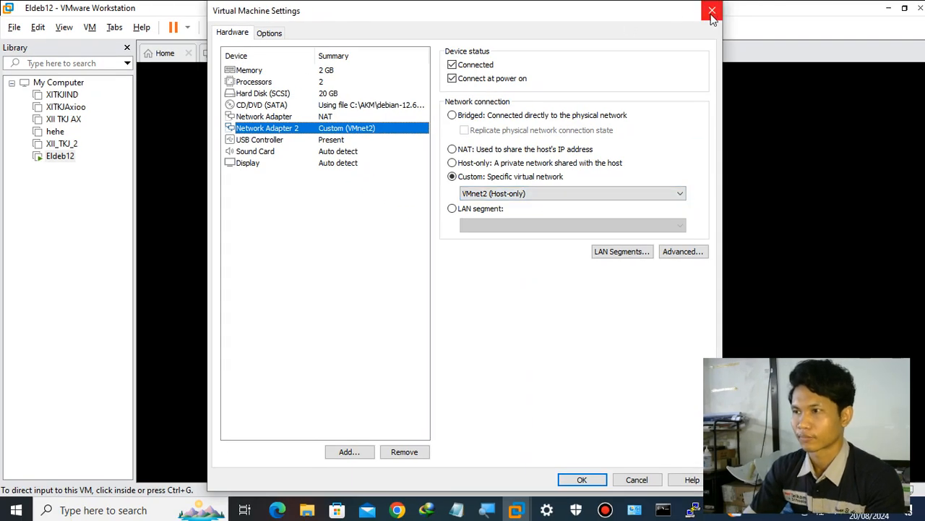
left_click(712, 16)
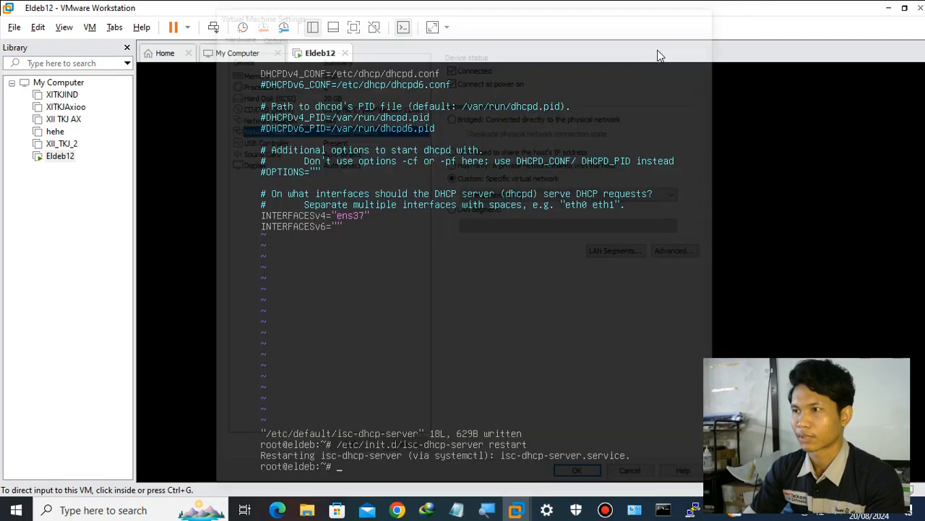
Return to the Network Connections window and view the connection details of VMware Network Adapter VMnet2.
key("alt+Tab")
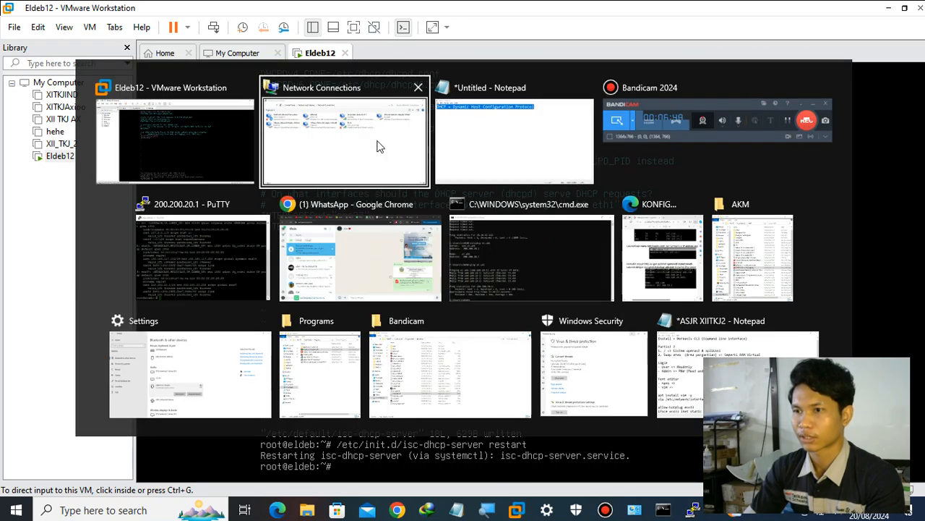
left_click(398, 141)
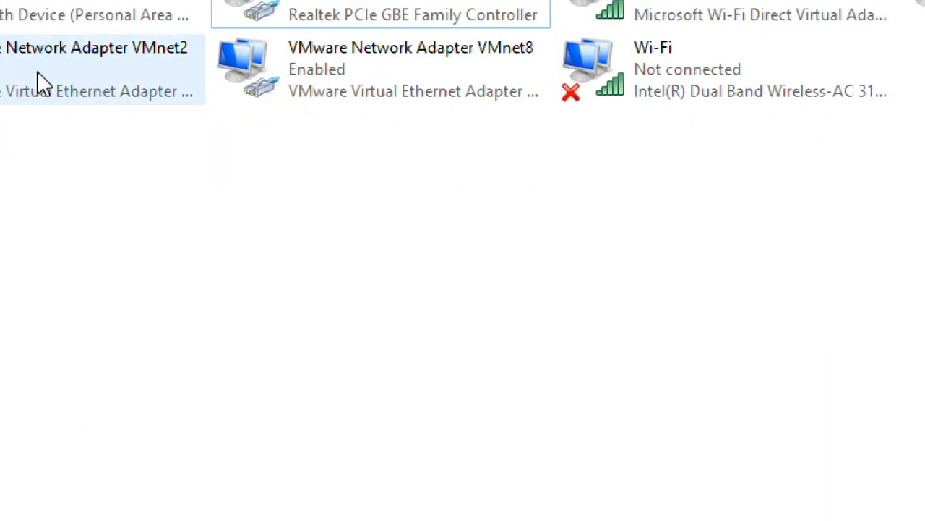
double_click(127, 91)
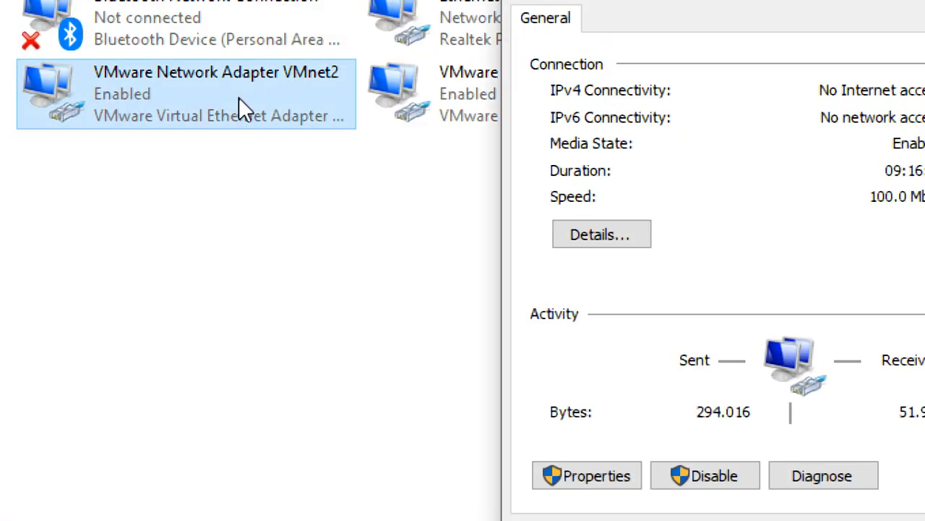
left_click(602, 234)
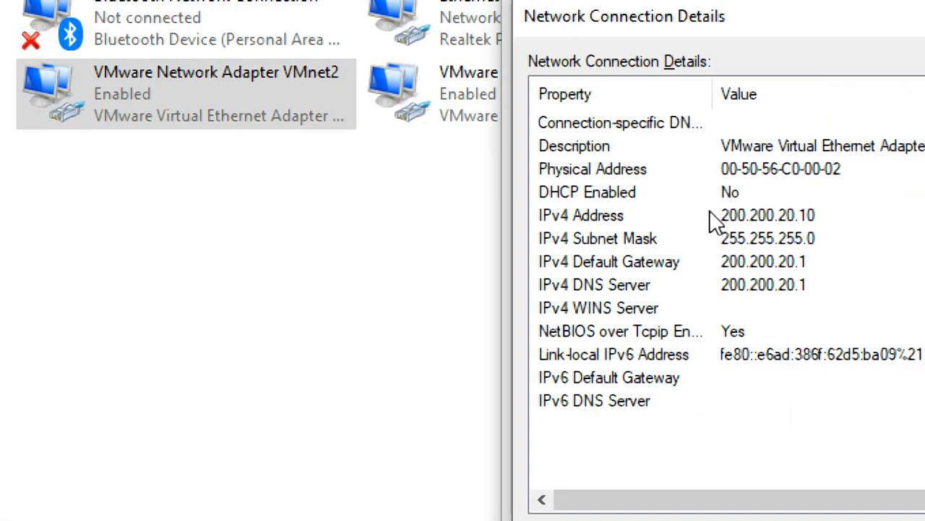
key("Escape")
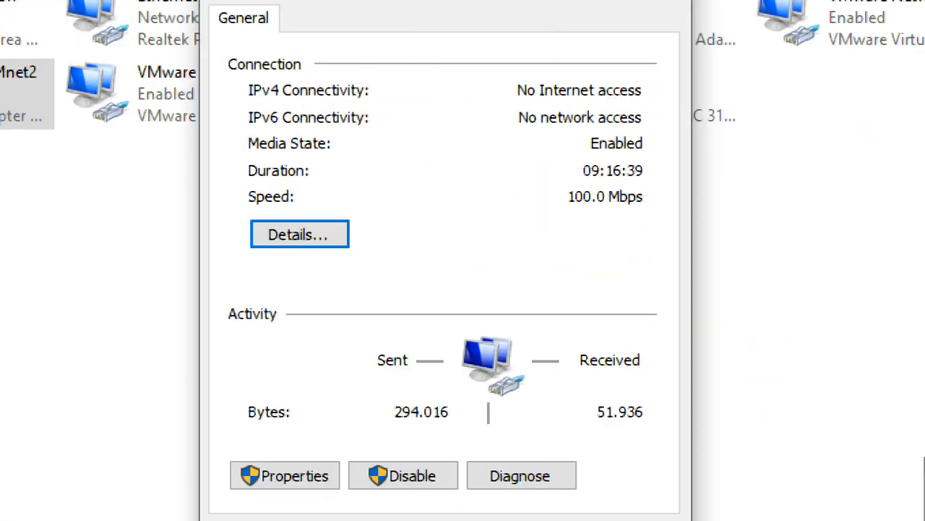
Set the VMnet2 adapter's IPv4 properties to obtain the IP address and DNS server address automatically, and close its status window.
left_click(264, 433)
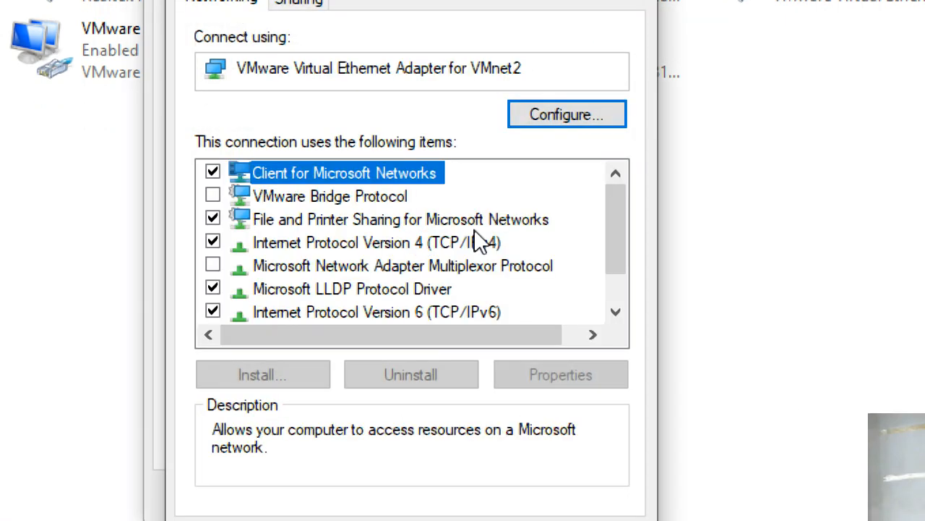
left_click(482, 250)
double_click(483, 251)
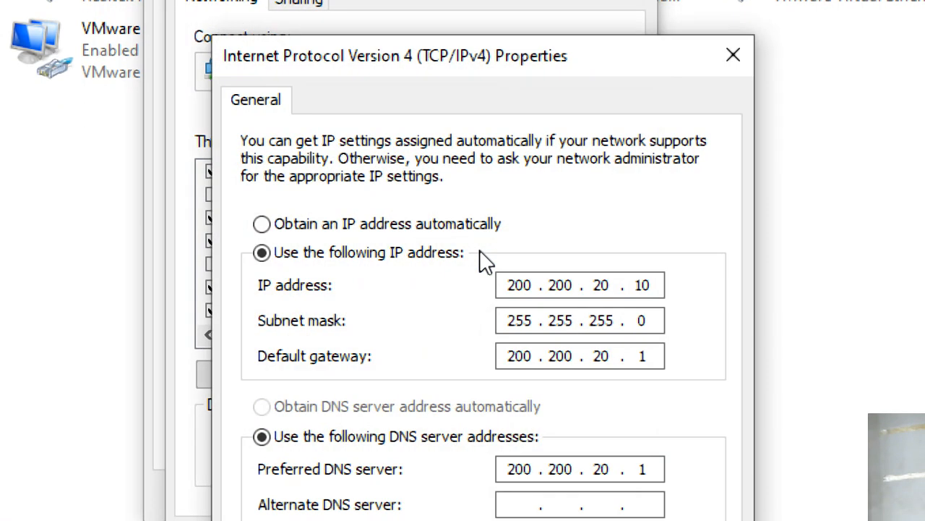
left_click(414, 226)
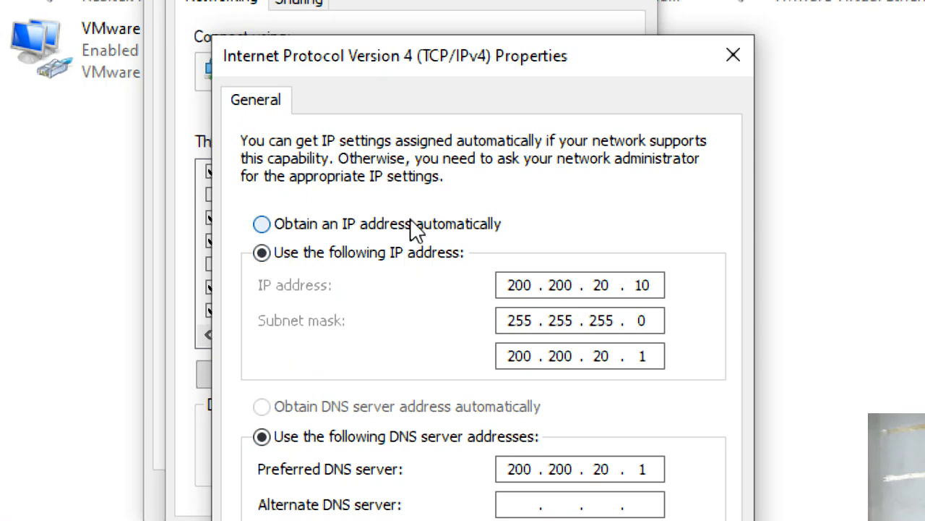
left_click(414, 409)
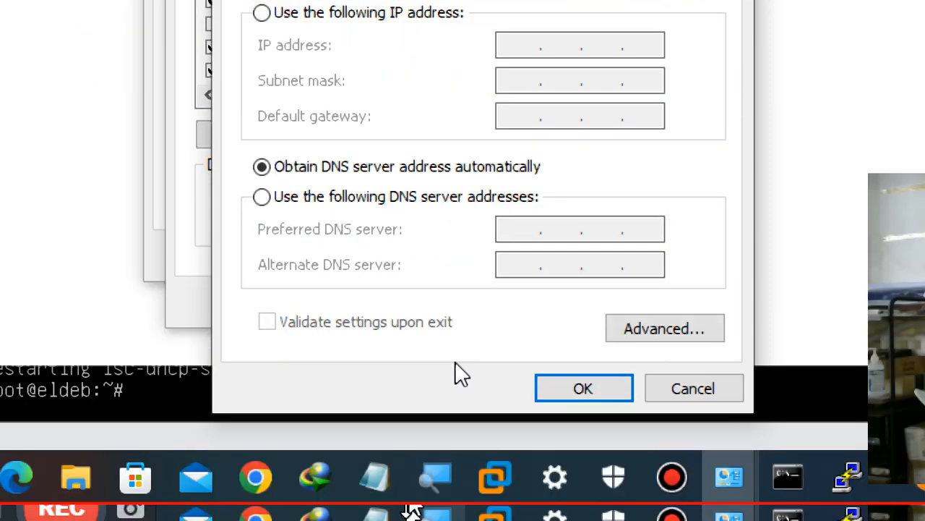
left_click(557, 520)
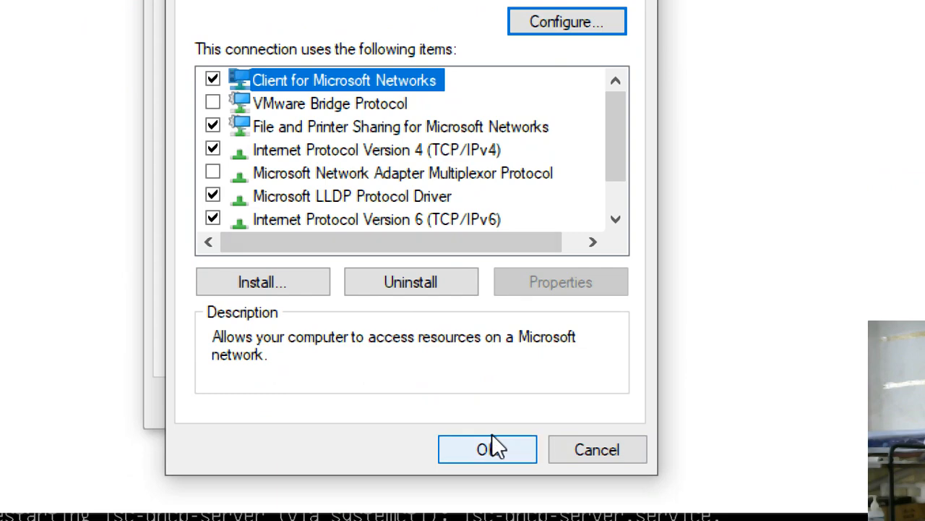
left_click(491, 488)
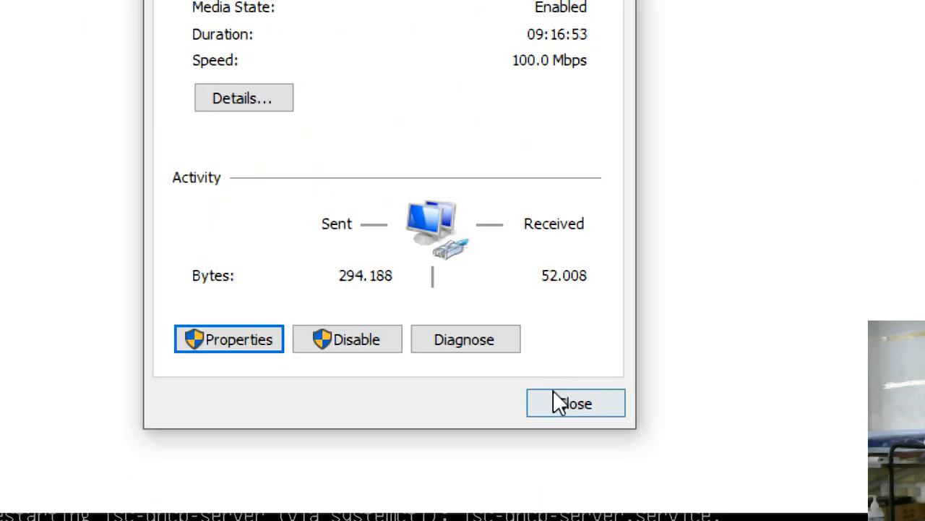
left_click(552, 392)
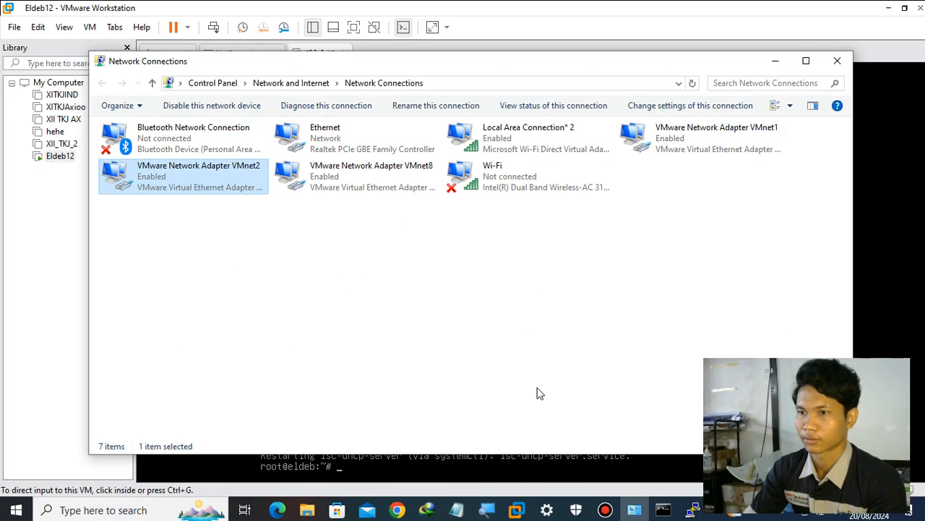
View the VMnet2 adapter's connection details to check its DHCP lease, and close the adapter's windows.
left_click(19, 240)
double_click(17, 10)
left_click(391, 246)
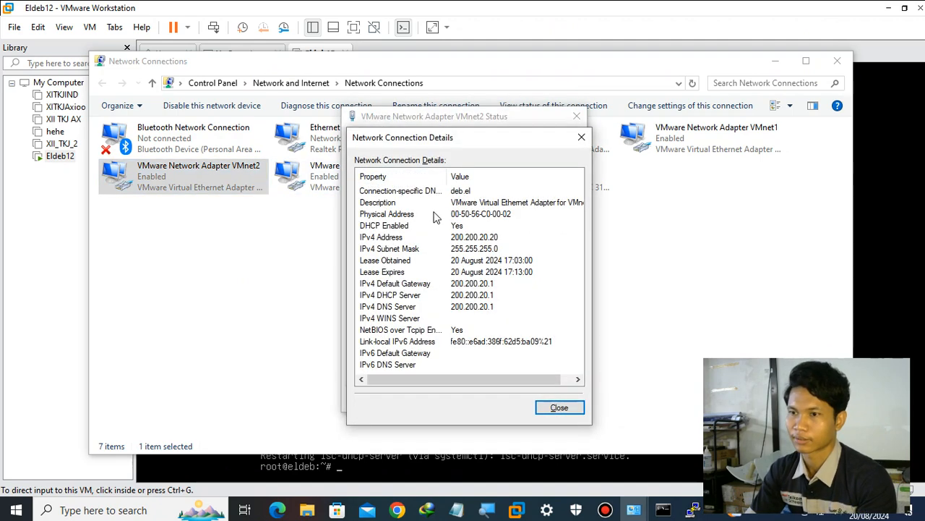
key("Escape")
key("Escape")
Reopen the VMnet2 connection details and examine the DNS suffix, IPv4 address, default gateway, DHCP server and DNS server entries.
double_click(250, 184)
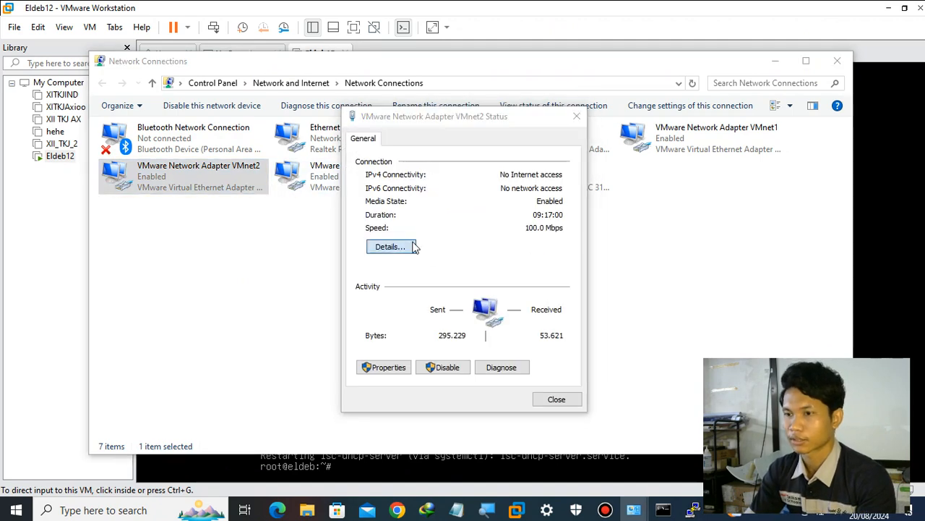
left_click(409, 246)
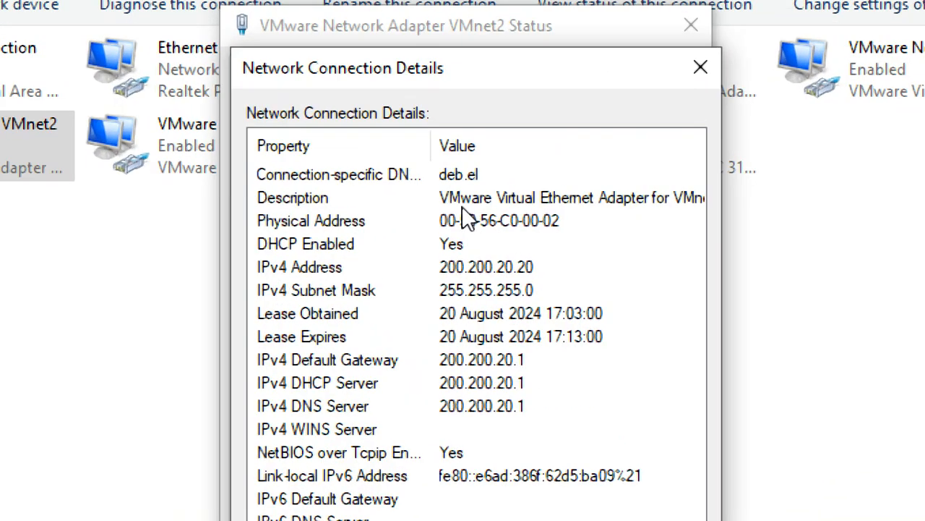
left_click(470, 190)
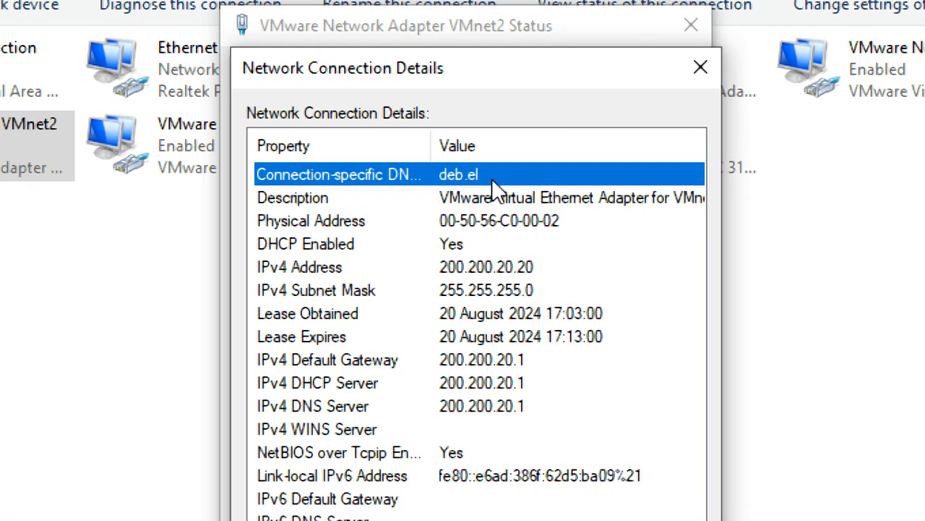
left_click(539, 269)
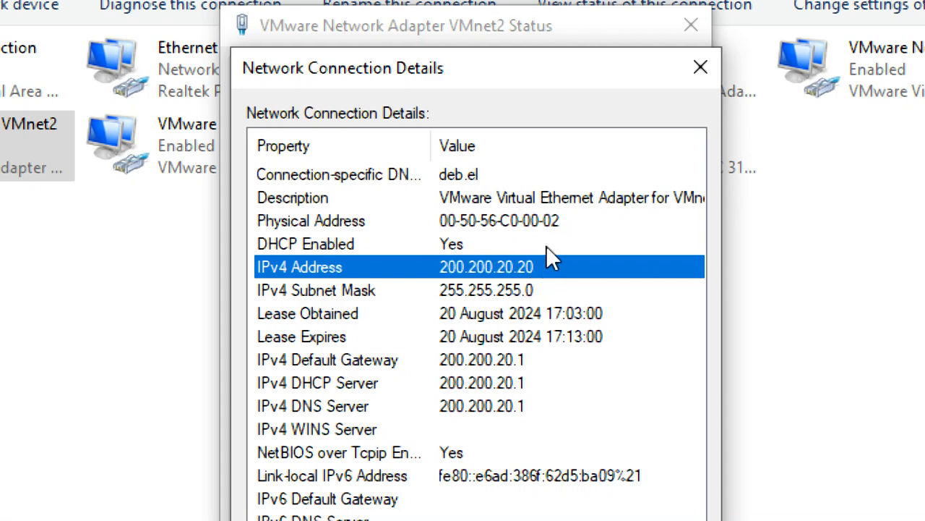
left_click(502, 359)
left_click(521, 384)
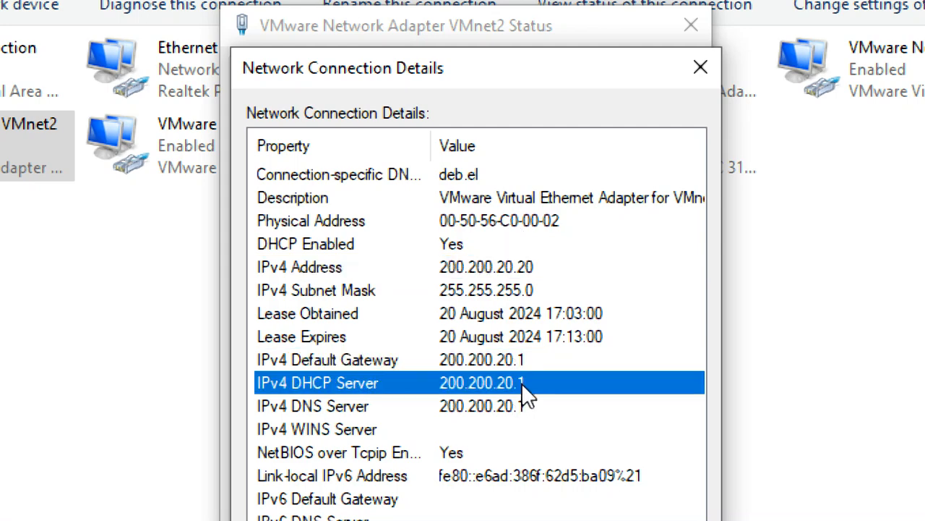
left_click(522, 406)
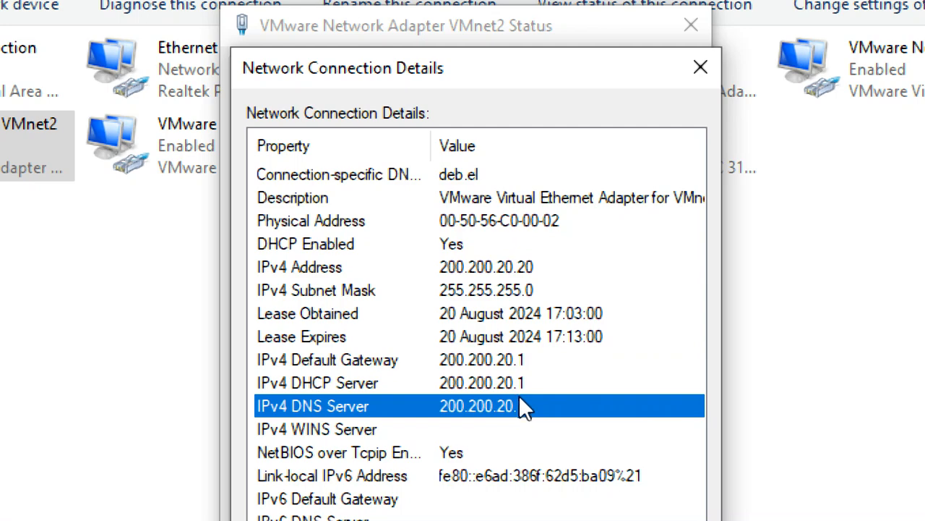